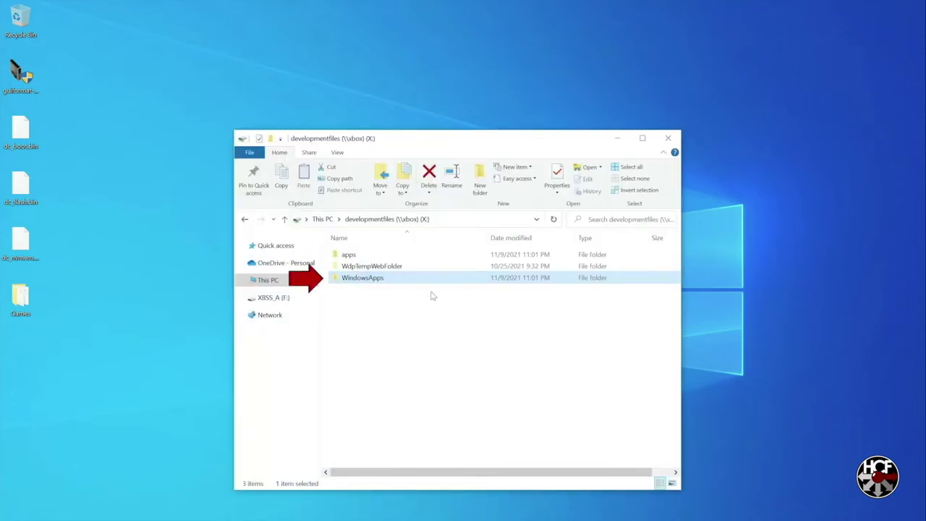
Navigate into WindowsApps > RetroArch x64 package > System folder.
double_click(363, 277)
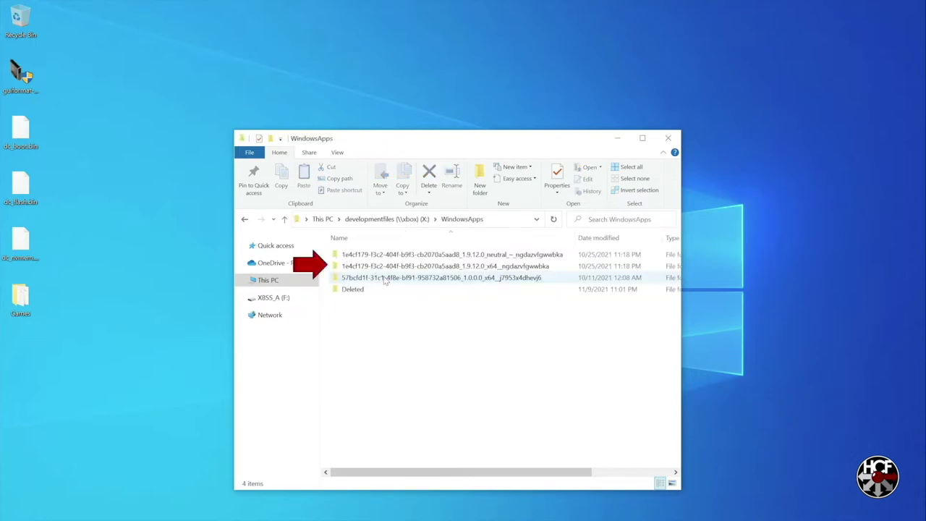
double_click(394, 266)
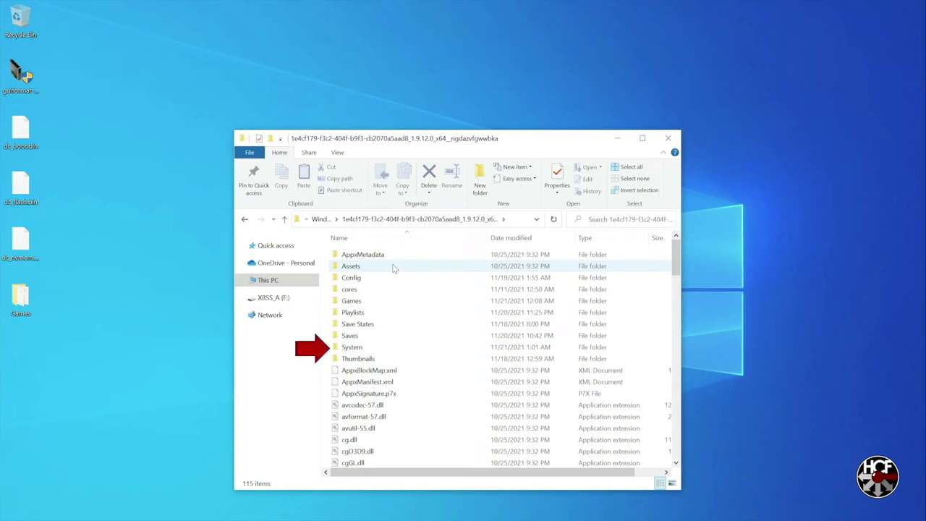
click(365, 349)
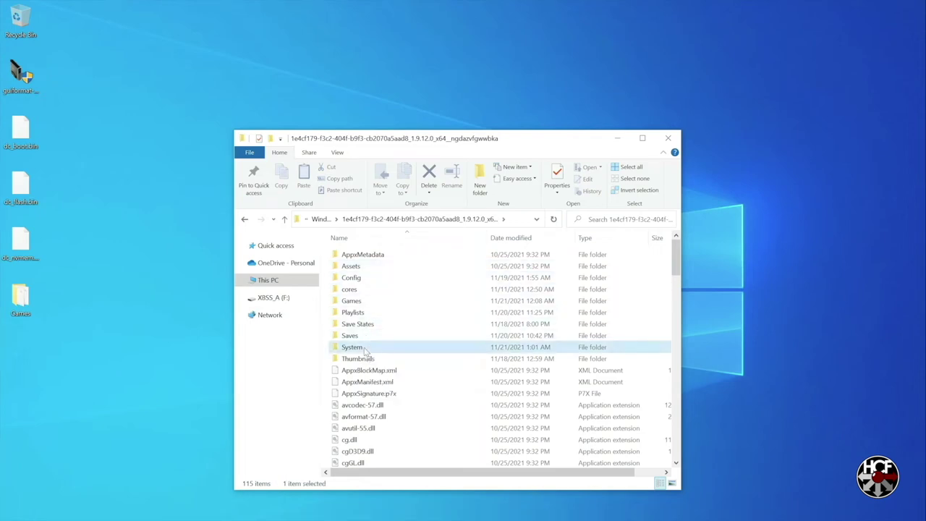
double_click(365, 349)
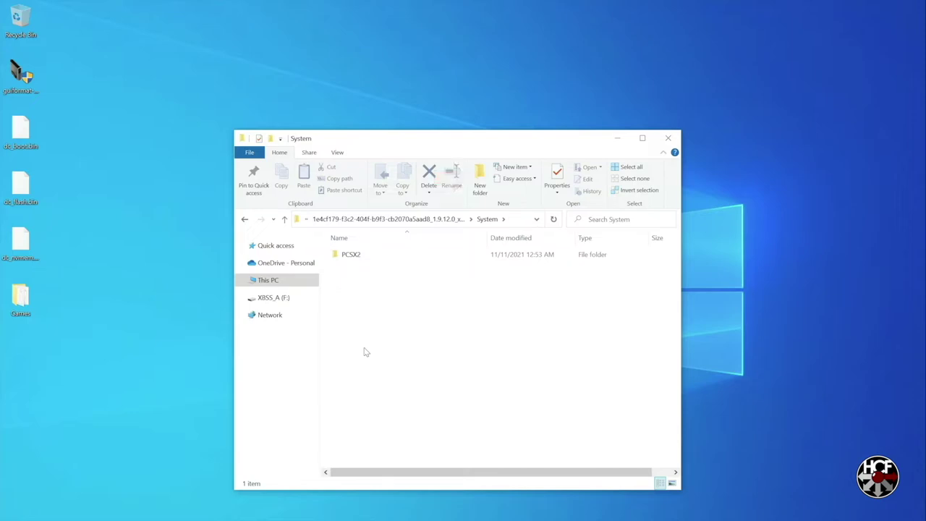
Create a folder named DC in System, select the three Dreamcast BIOS files, and close the window.
click(488, 174)
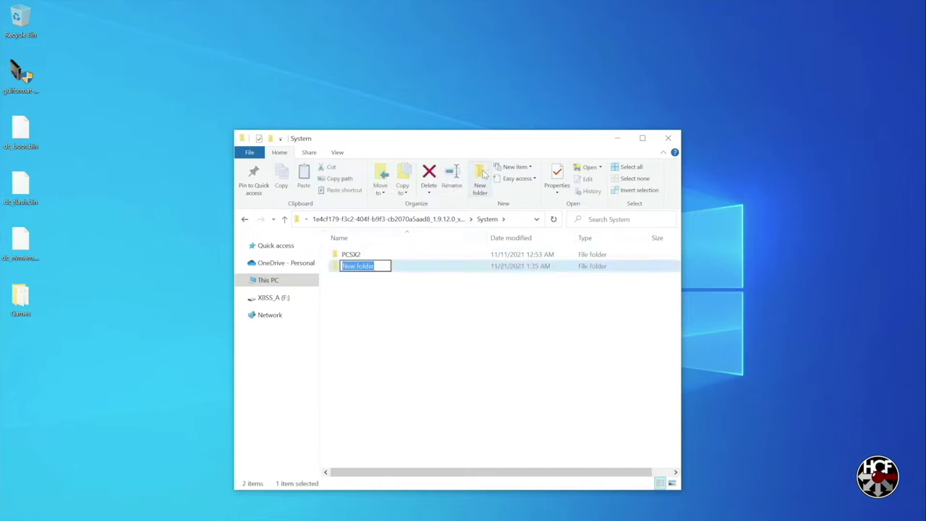
text(DC)
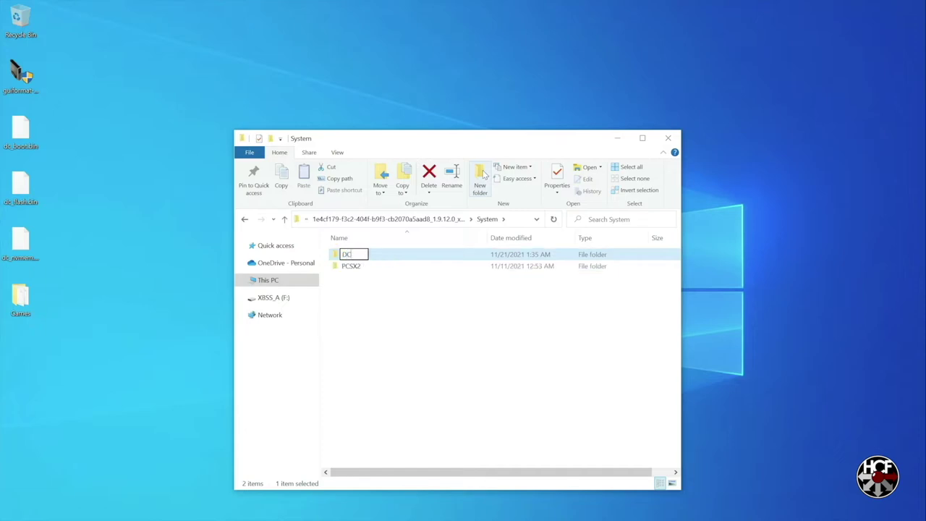
click(429, 285)
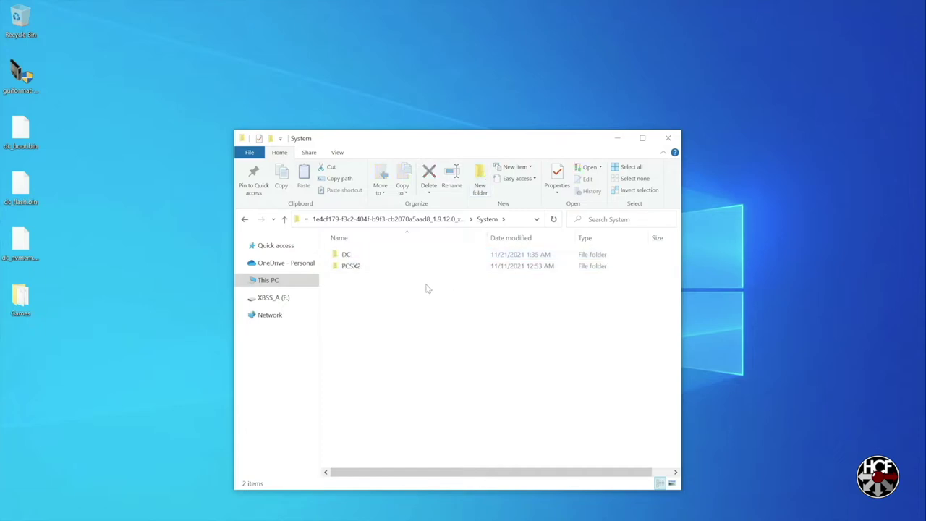
drag(56, 249, 351, 259)
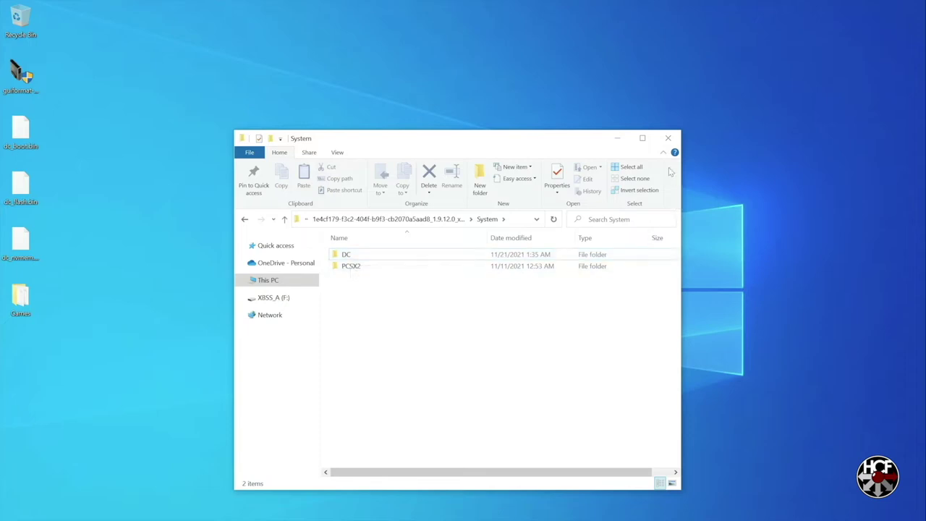
click(664, 141)
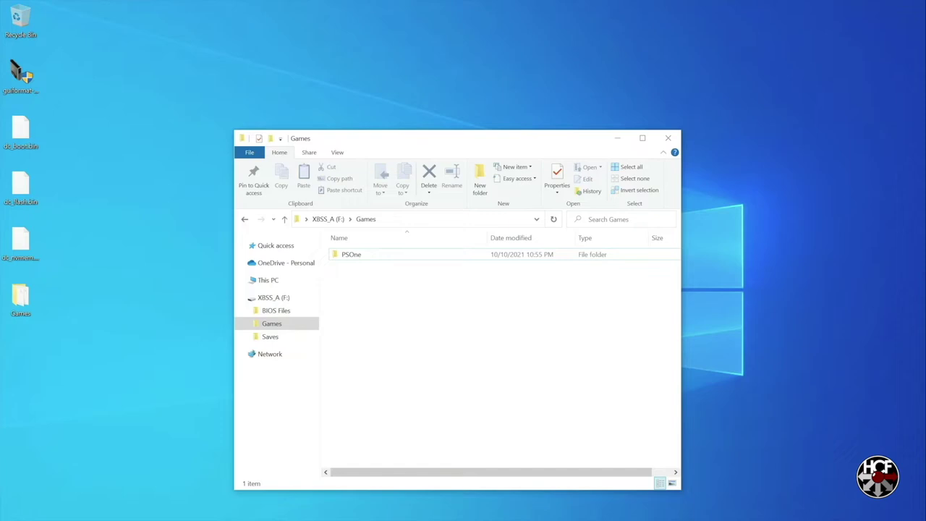
Create a new folder named Dreamcast in F:\Games.
click(481, 178)
text(Dreamcast)
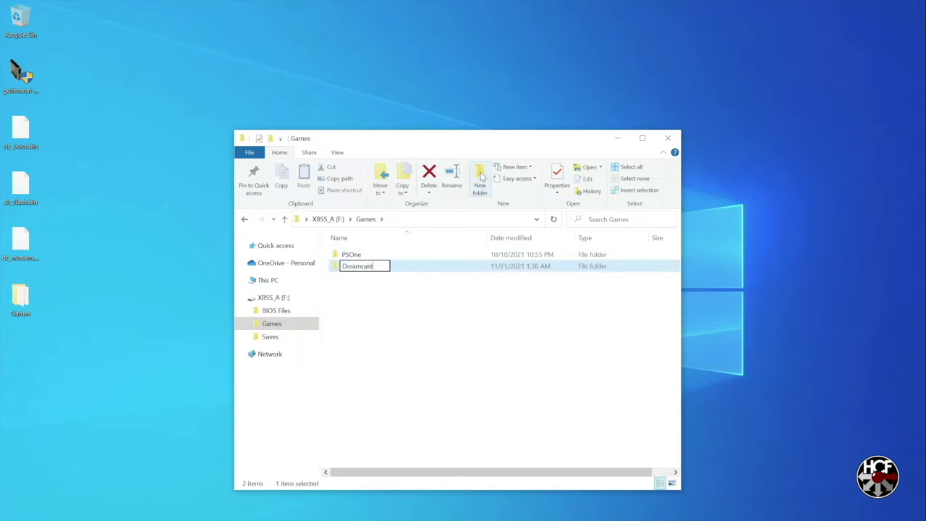
click(430, 315)
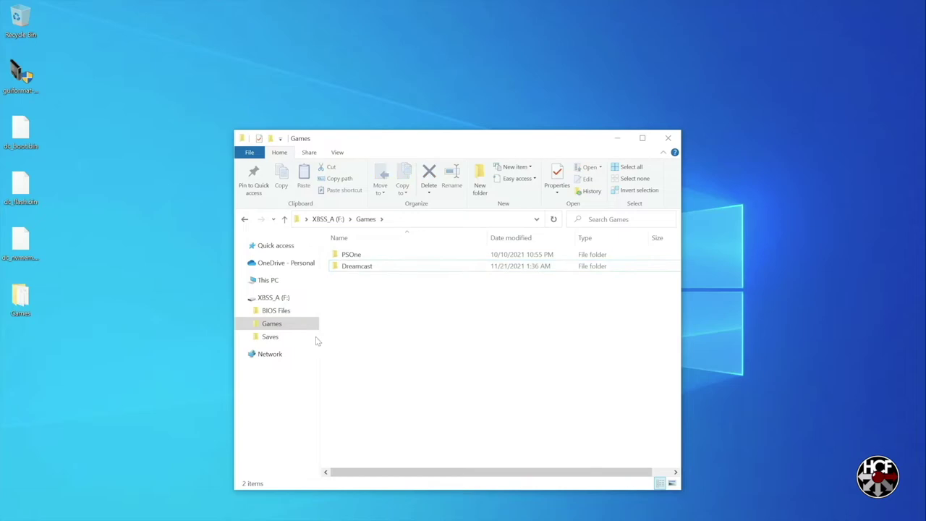
Select the three .chd game files in the desktop Games folder, then close both Games windows.
double_click(33, 300)
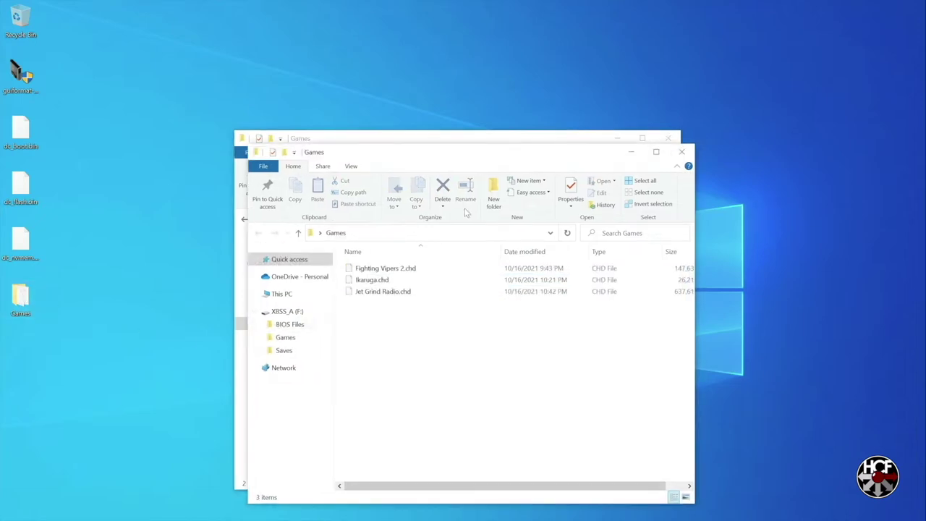
drag(407, 149, 622, 154)
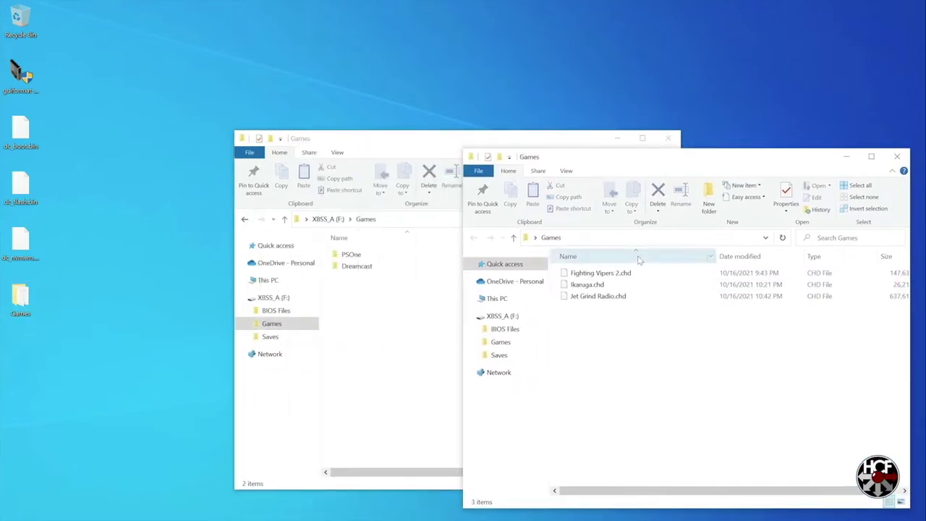
drag(611, 321, 370, 269)
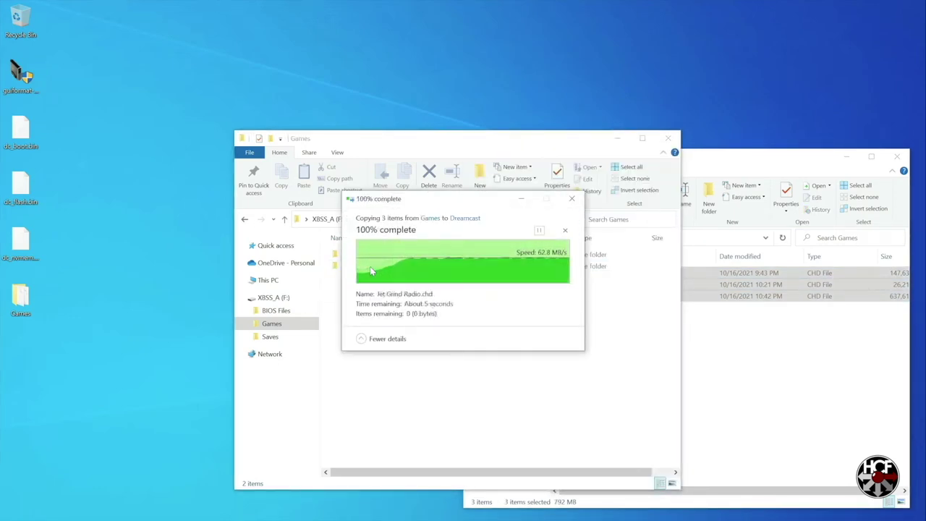
click(894, 157)
click(616, 138)
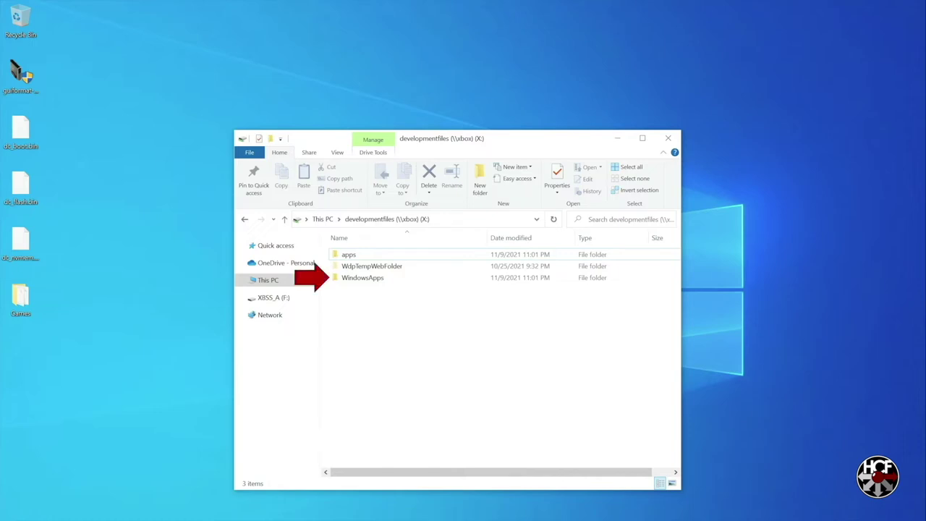
Check the RetroArch x64 package's Games folder holds only PS2, then close Explorer.
double_click(370, 280)
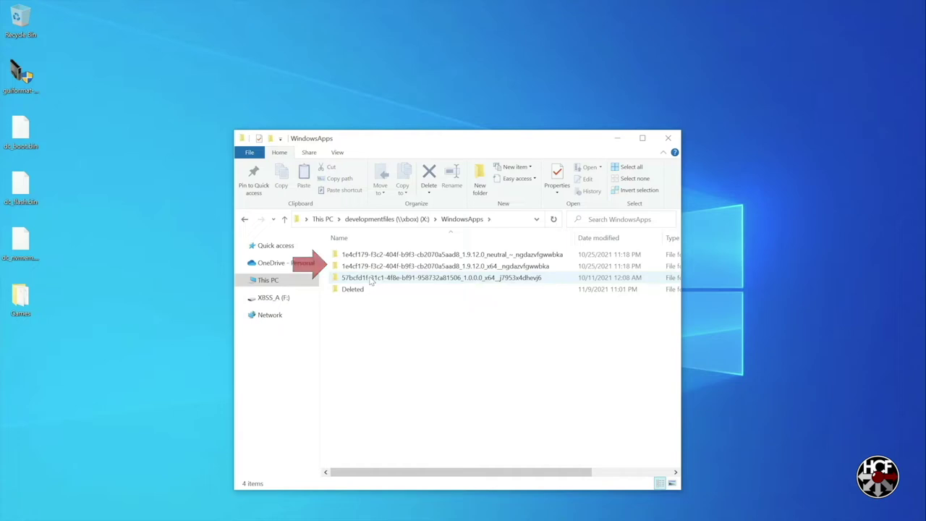
double_click(373, 267)
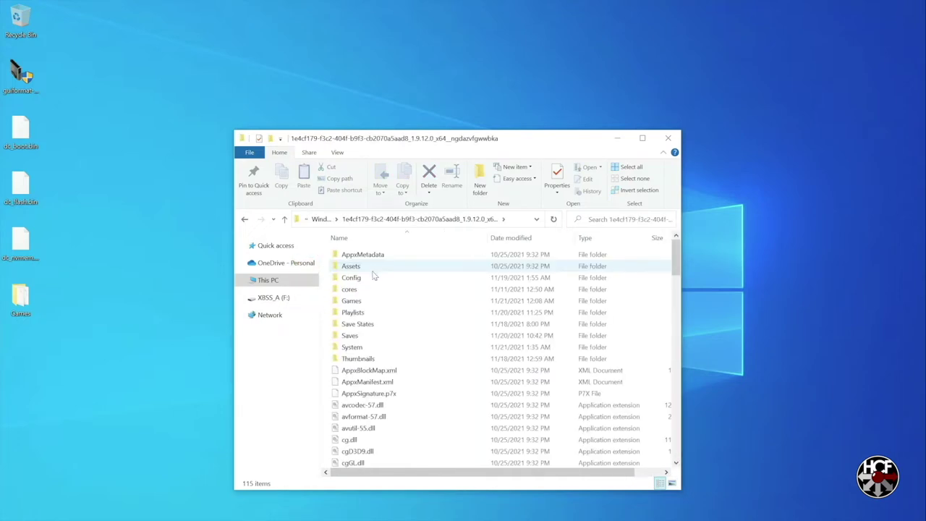
click(369, 302)
double_click(369, 302)
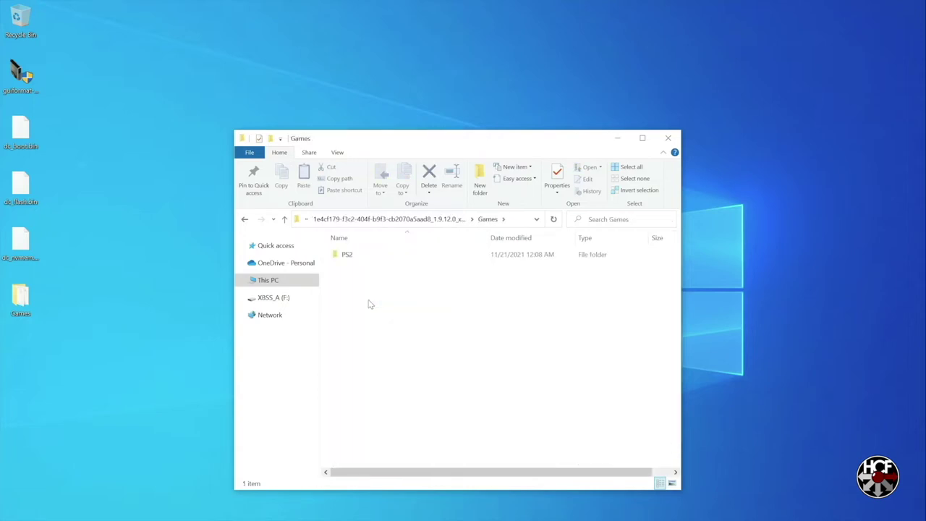
click(667, 138)
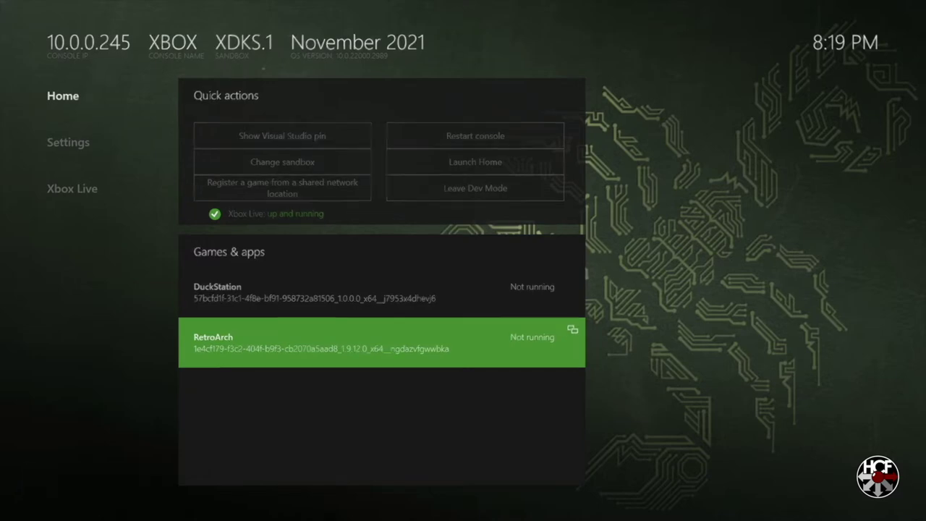
Launch RetroArch from the Dev Home Games & apps list.
key(Return)
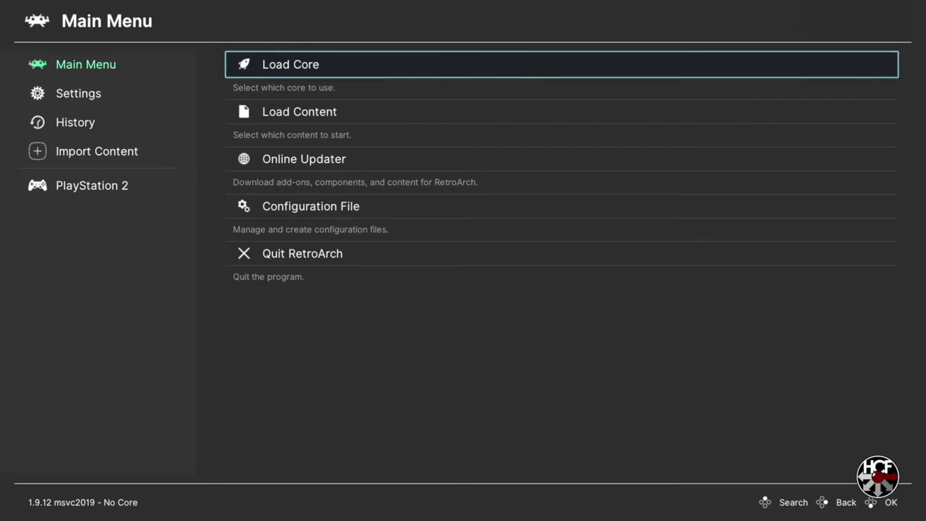
Go to Import Content and open the Manual Scan settings.
key(Left)
key(Down)
key(Down)
key(Down)
key(Right)
key(Down)
key(Down)
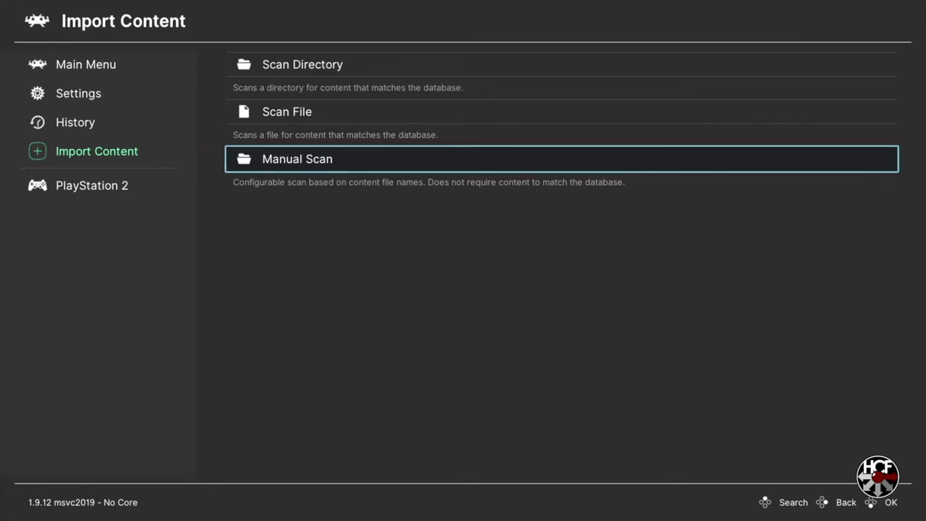
key(Return)
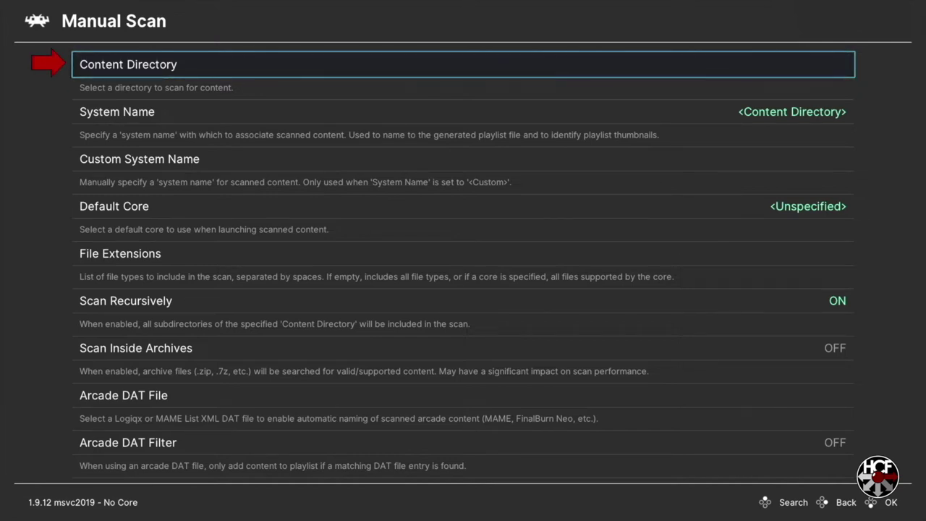
Set the scan's content directory to E:\Games\Dreamcast via <Scan This Directory>.
key(Return)
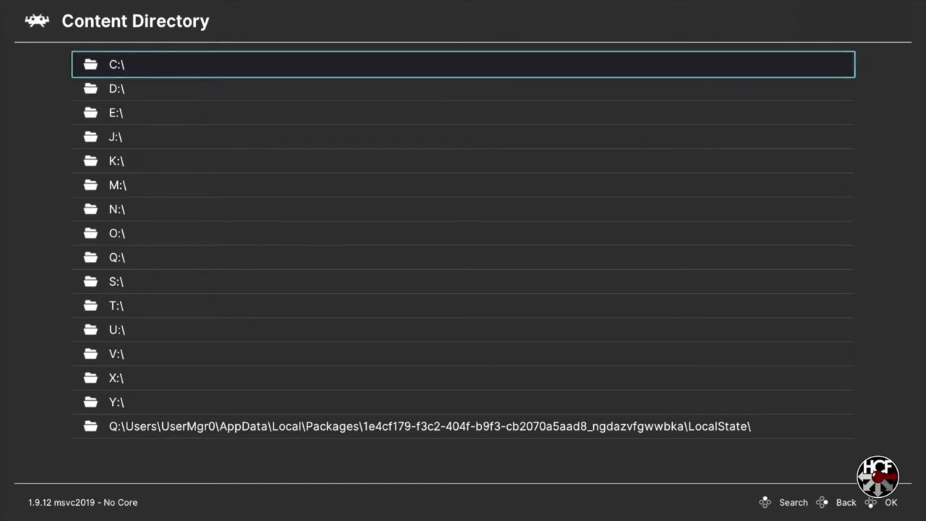
key(Down)
key(Down)
key(Return)
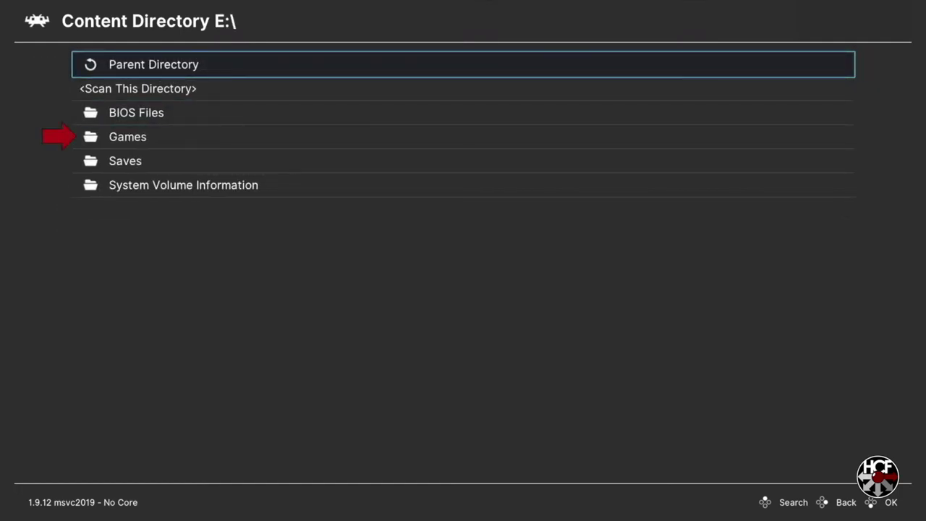
key(Down)
key(Down)
key(Down)
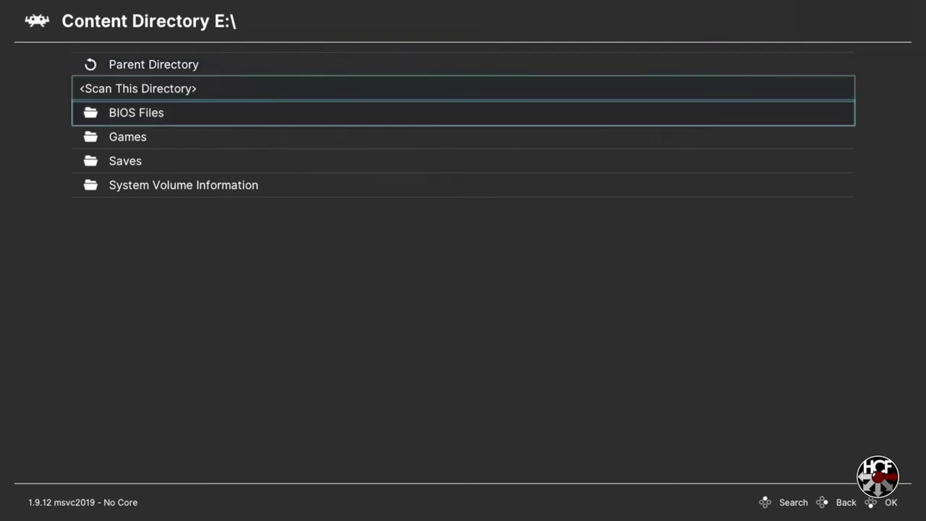
key(Return)
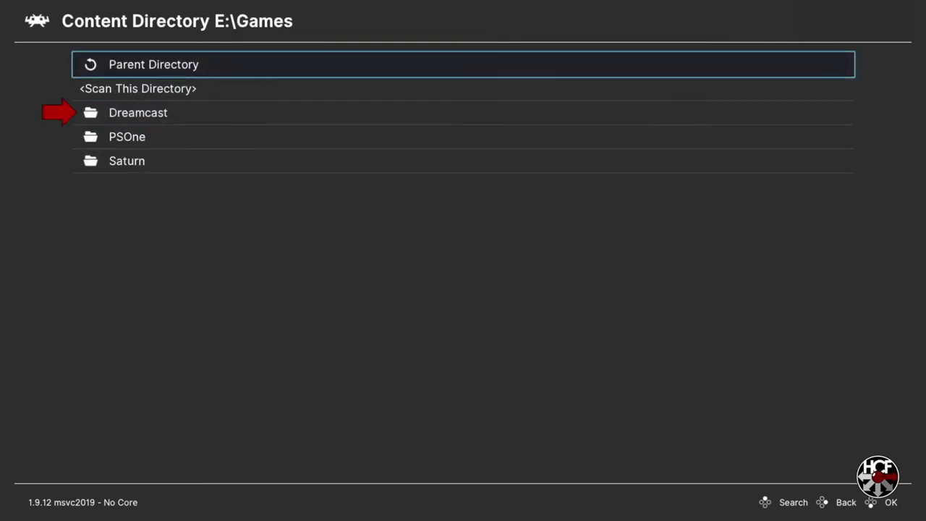
key(Down)
key(Down)
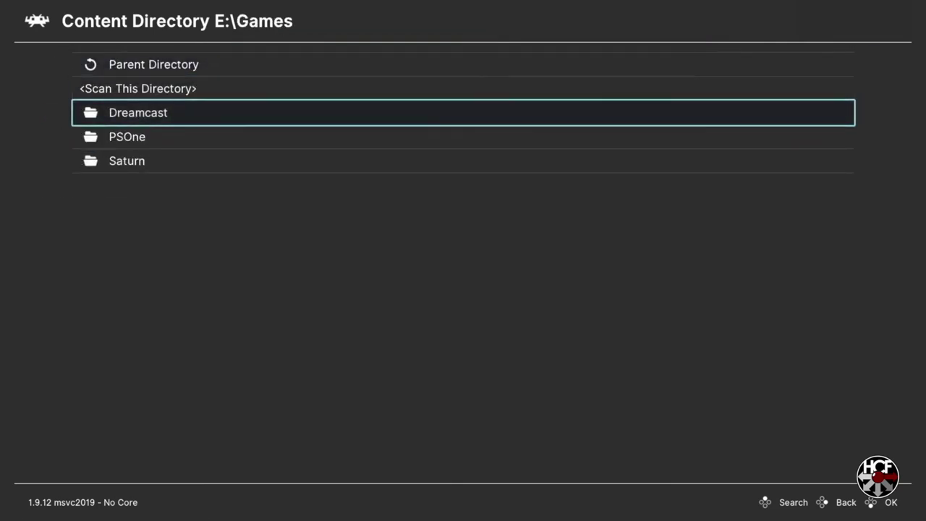
key(Return)
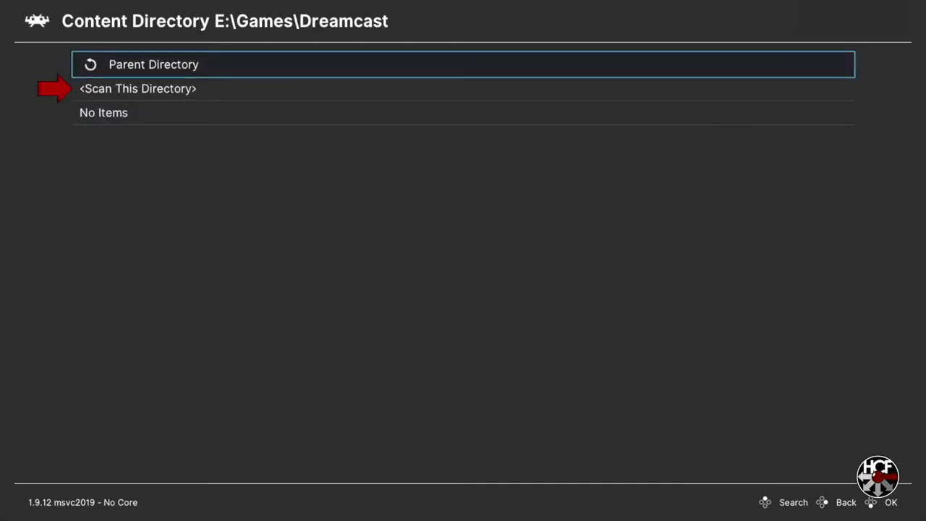
key(Down)
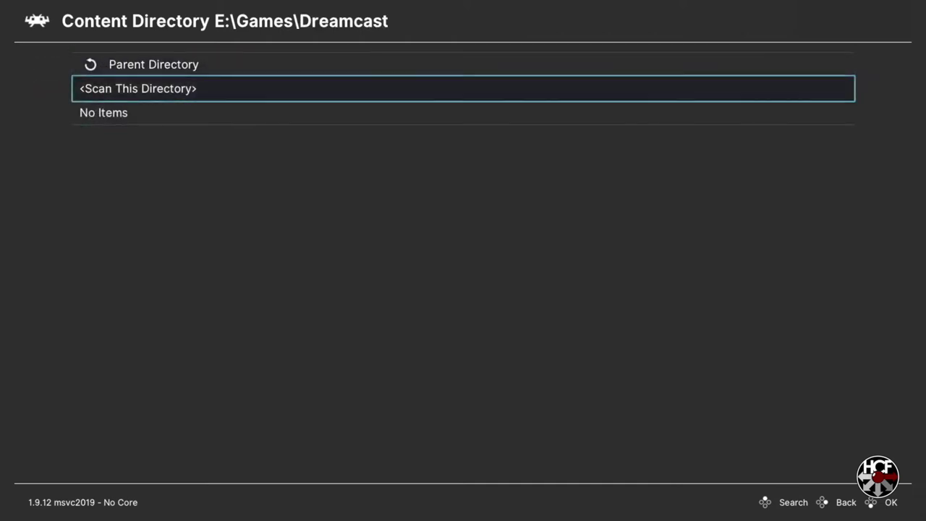
key(Return)
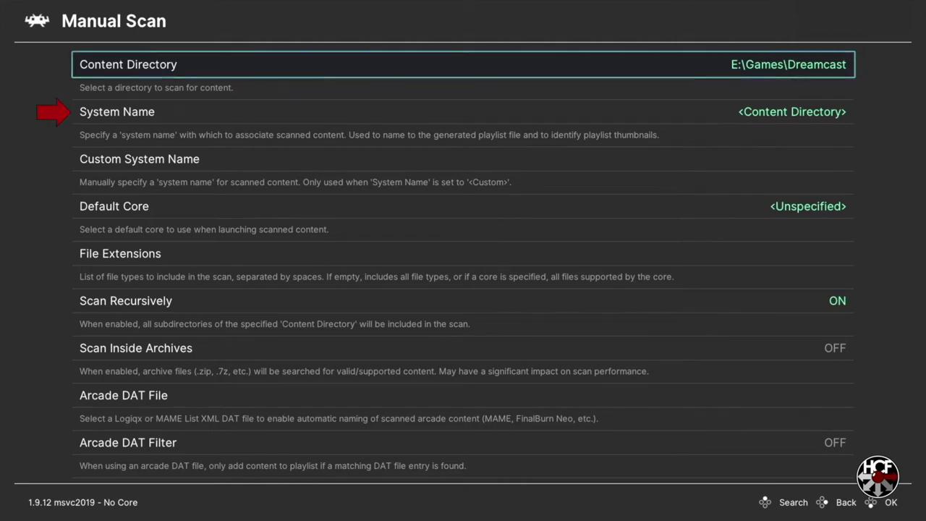
Set the manual scan's System Name to Sega - Dreamcast.
key(Down)
key(Return)
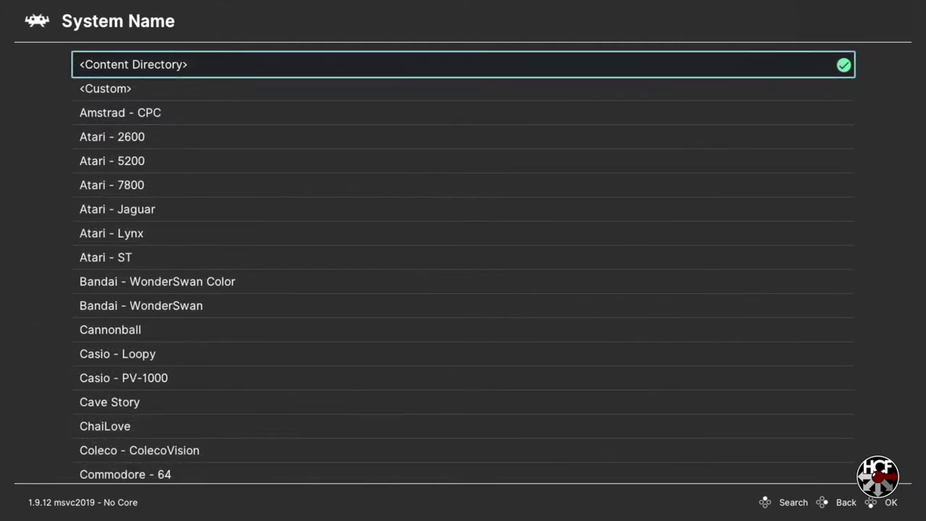
key(Up)
key(Up)
key(Up)
key(Up)
key(Up)
key(Up)
key(Up)
key(Up)
key(Up)
key(Up)
key(Up)
key(Up)
key(Up)
key(Up)
key(Up)
key(Up)
key(Up)
key(Up)
key(Up)
key(Up)
key(Up)
key(Up)
key(Up)
key(Up)
key(Up)
key(Up)
key(Up)
key(Up)
key(Up)
key(Up)
key(Up)
key(Up)
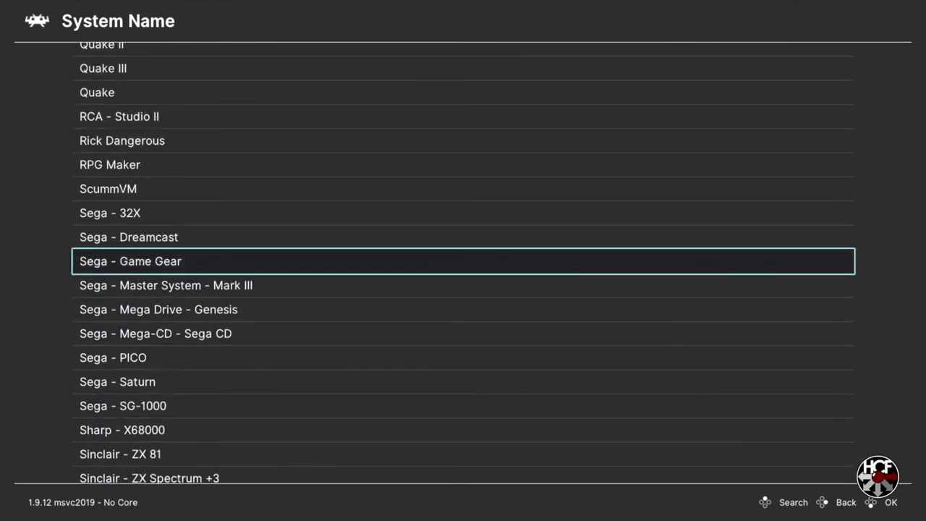
key(Up)
key(Return)
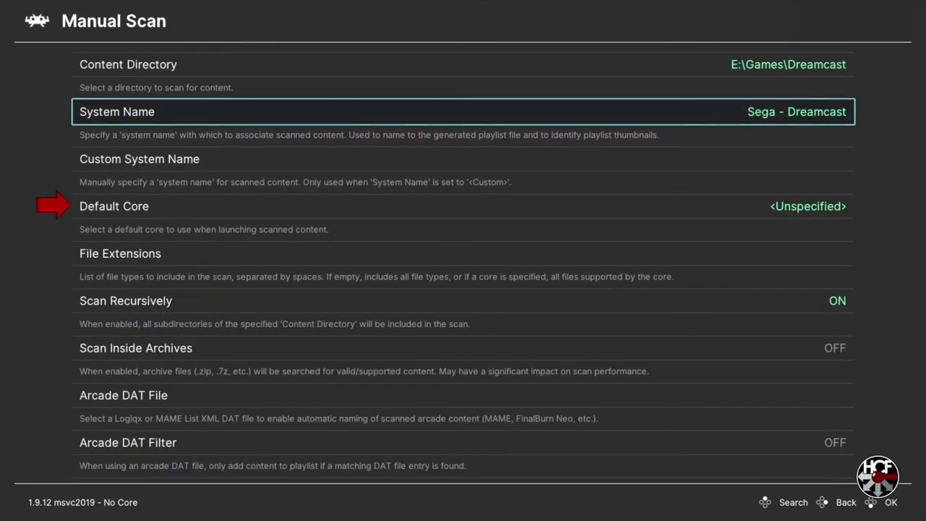
Set the Default Core to Sega - Dreamcast/NAOMI (Flycast).
key(Down)
key(Down)
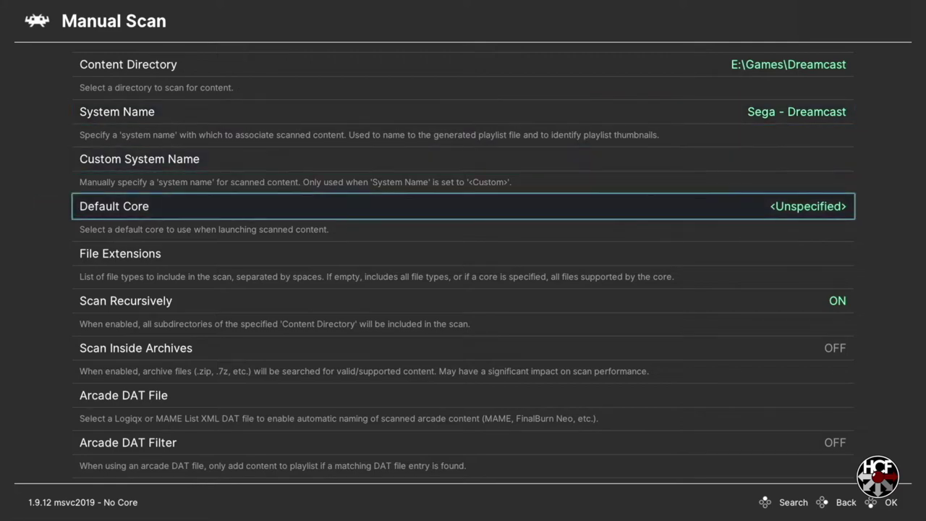
key(Return)
key(Up)
key(Up)
key(Up)
key(Up)
key(Up)
key(Up)
key(Up)
key(Up)
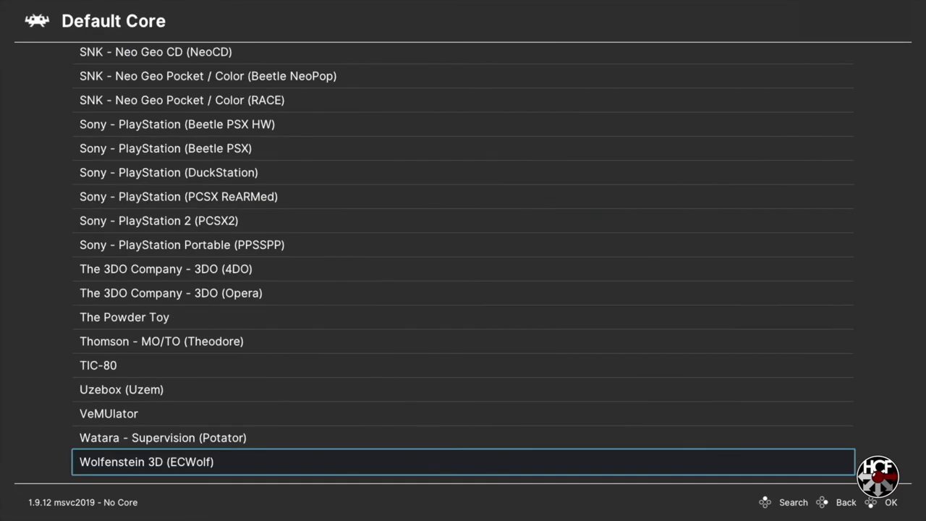
key(Up)
key(Up)
key(Up)
key(Up)
key(Up)
key(Up)
key(Up)
key(Up)
key(Up)
key(Up)
key(Up)
key(Up)
key(Up)
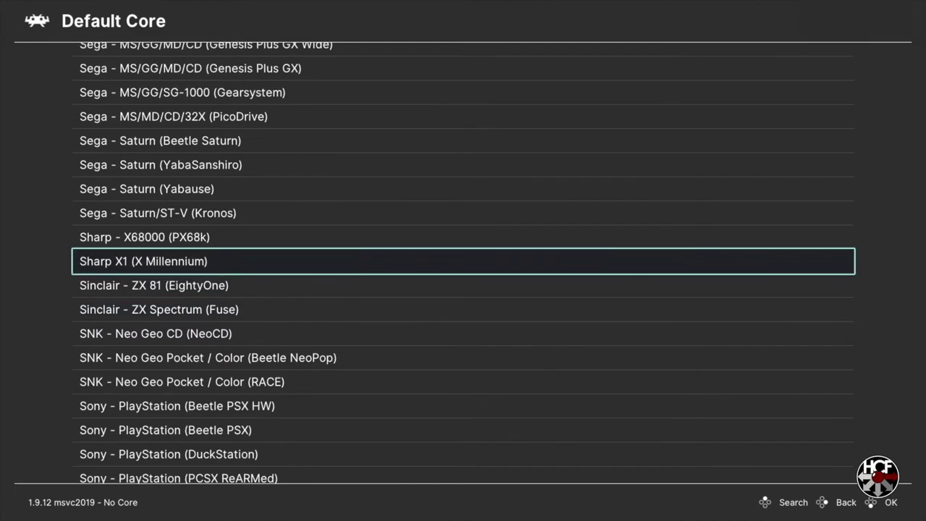
key(Up)
key(Up)
key(Up)
key(Up)
key(Up)
key(Up)
key(Up)
key(Up)
key(Up)
key(Up)
key(Up)
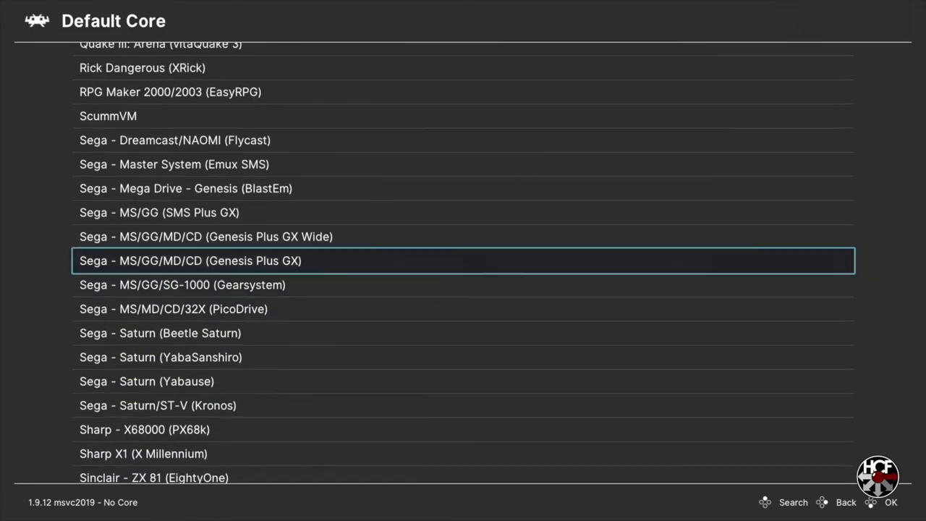
key(Up)
key(Up)
key(Return)
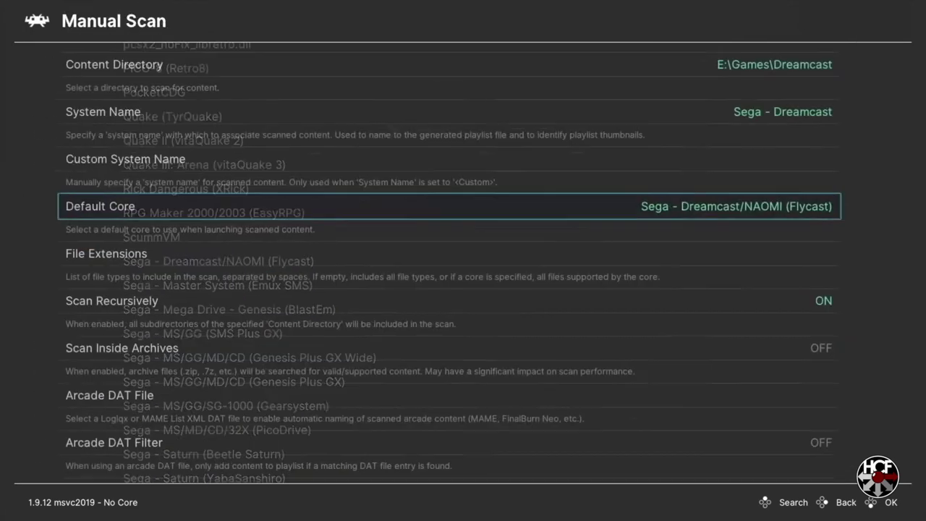
Run Start Scan to build the Sega - Dreamcast playlist, then back out to Import Content.
key(Down)
key(Down)
key(Down)
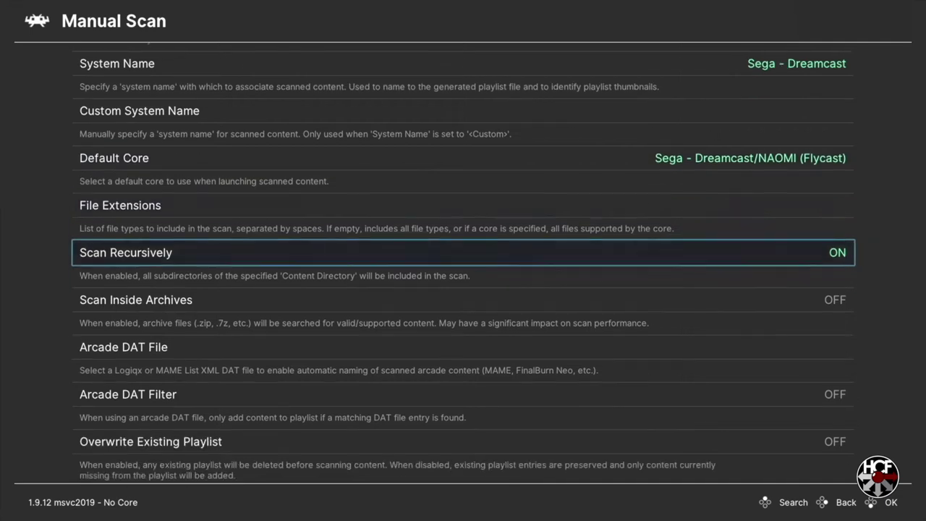
key(Down)
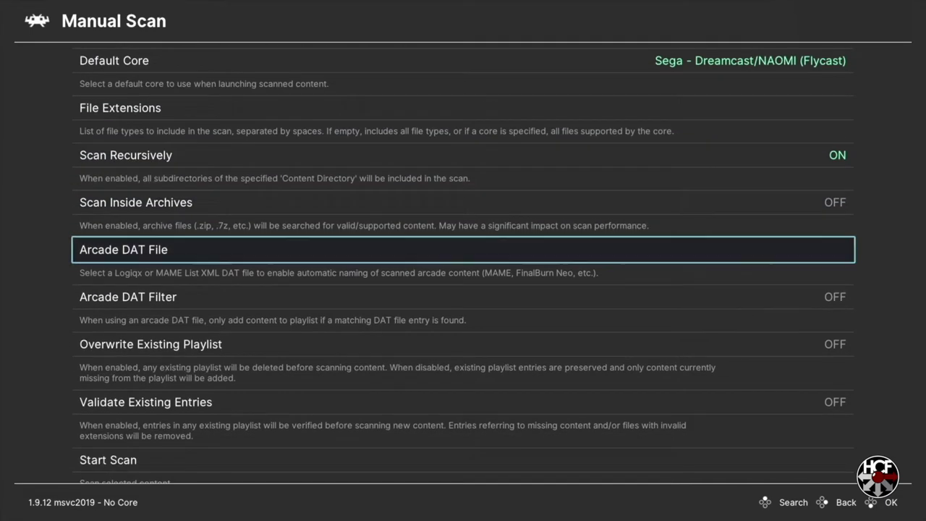
key(Down)
key(Down)
key(Down)
key(Down)
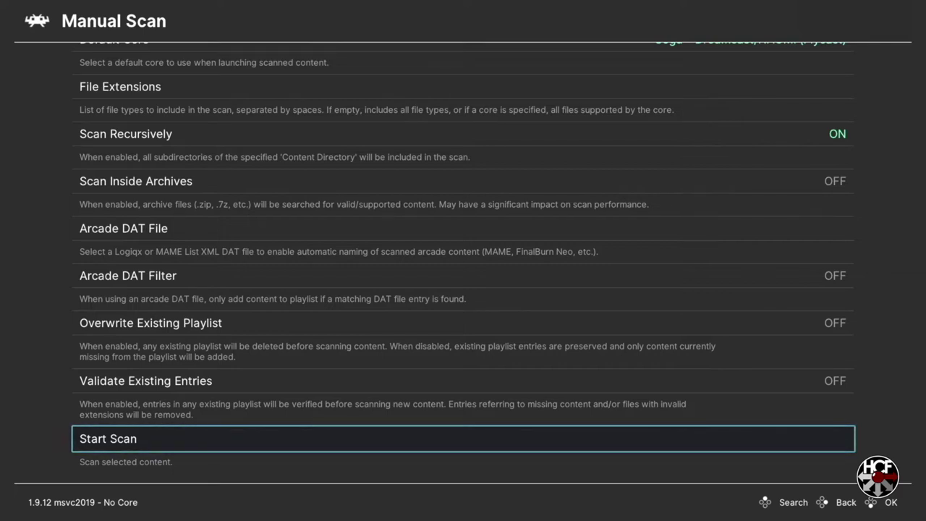
key(Return)
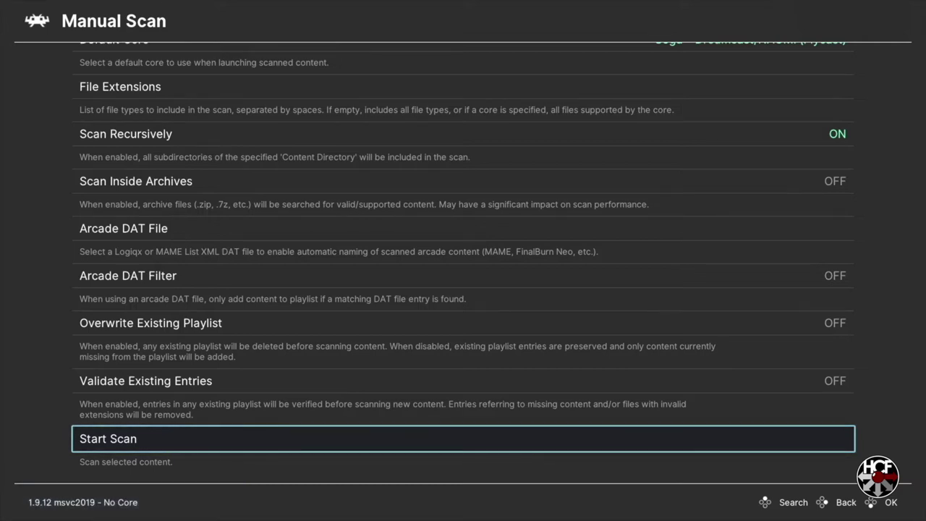
key(BackSpace)
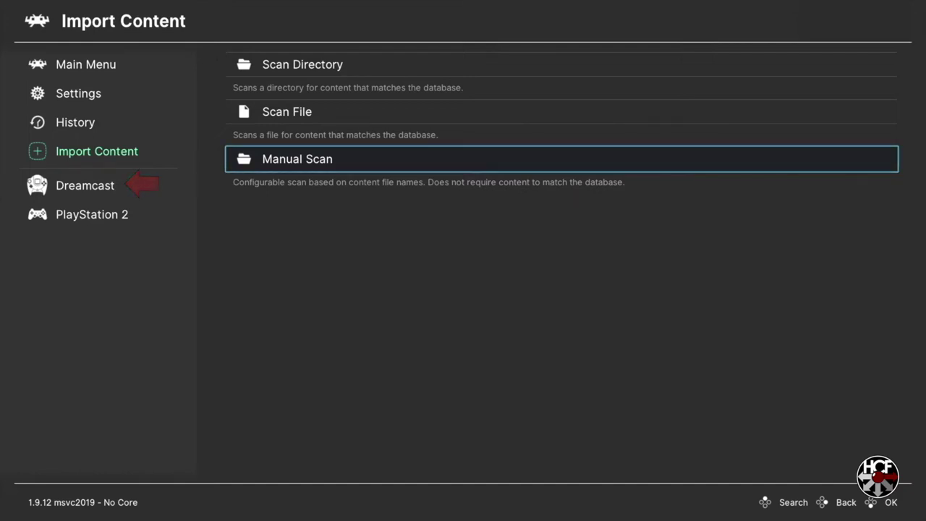
Open the Dreamcast playlist and select Fighting Vipers 2 to show its options.
key(Left)
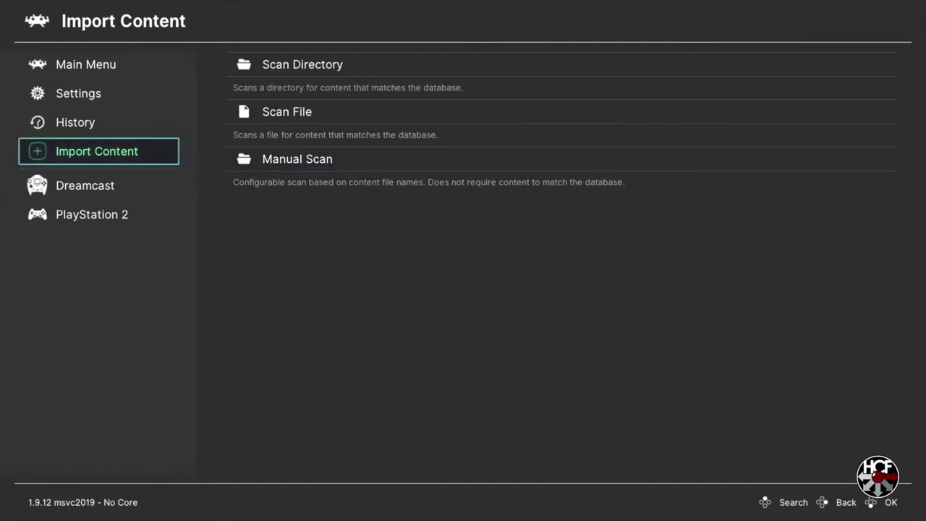
key(Down)
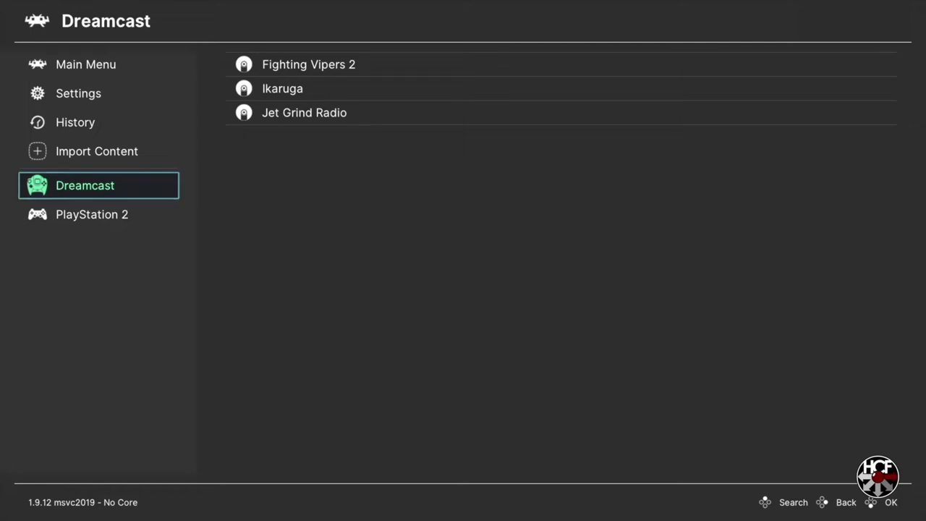
key(Right)
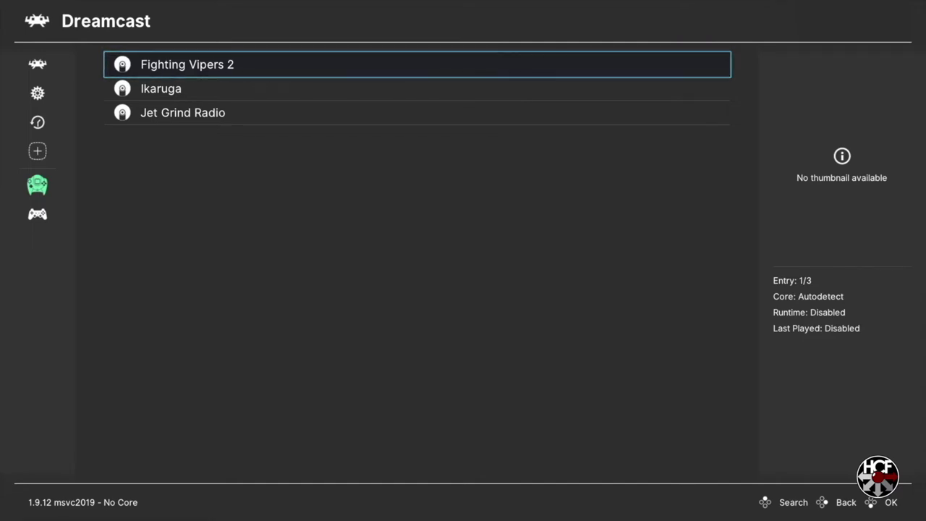
key(Return)
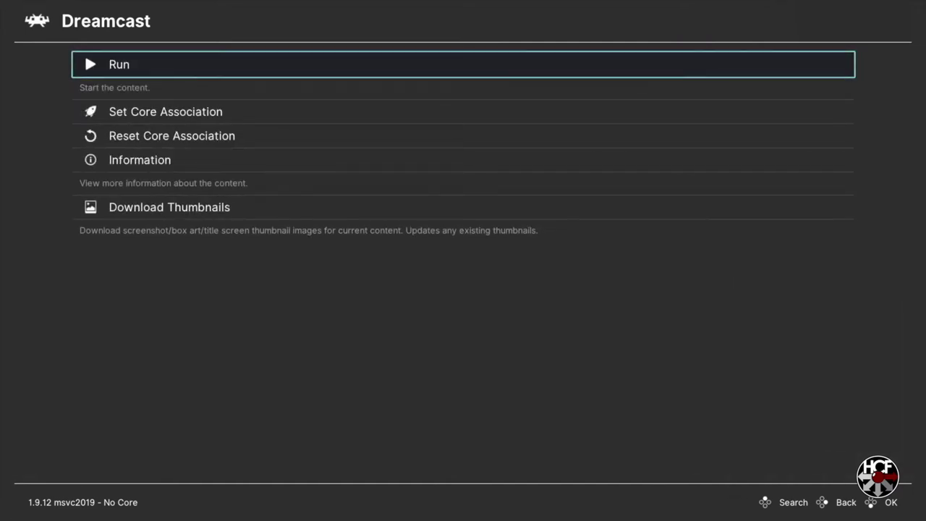
Run Fighting Vipers 2 in Flycast and open the Quick Menu's core Options.
key(Return)
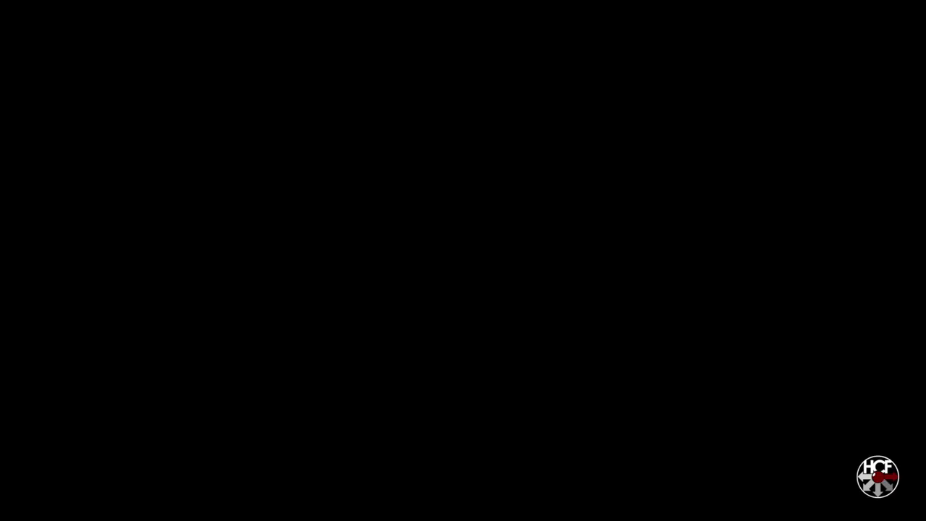
key(F1)
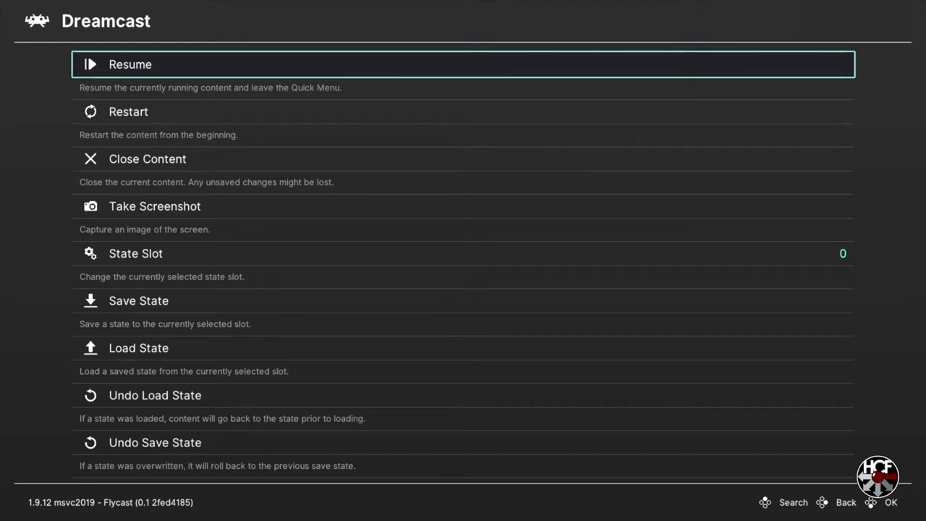
key(Down)
key(Down)
key(Down)
key(Down)
key(Down)
key(Down)
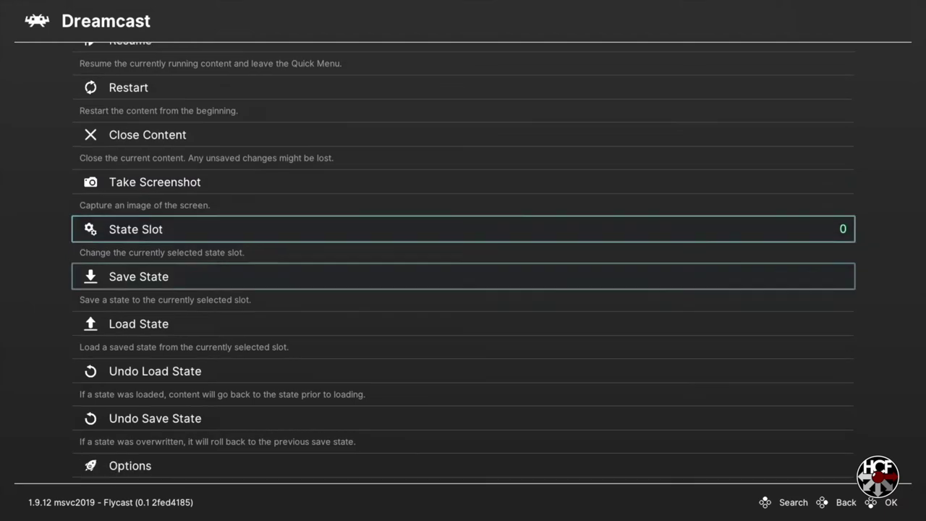
key(Down)
key(Down)
key(Down)
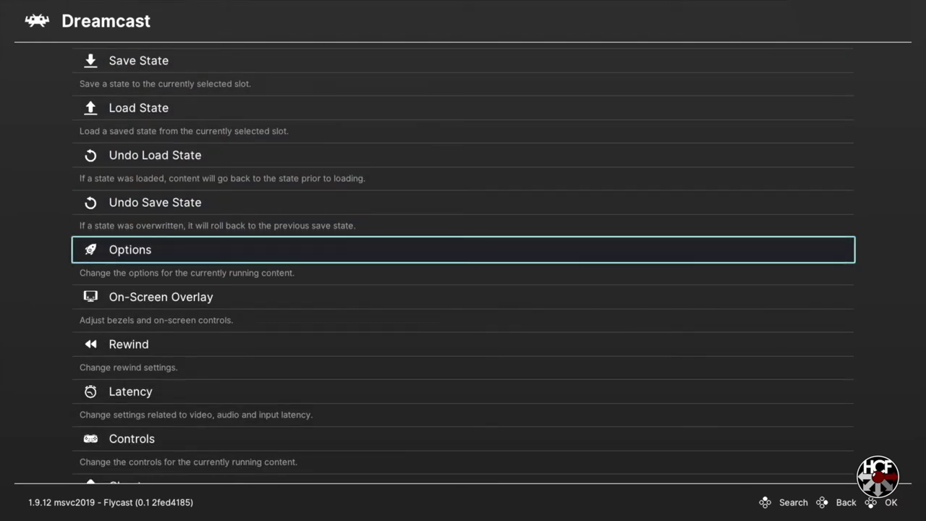
key(Return)
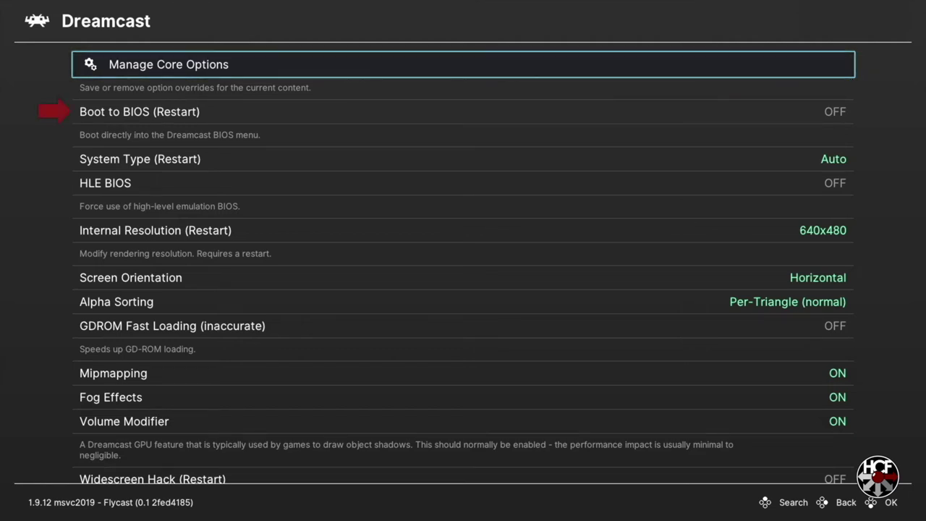
Leave System Type on Auto and switch Flycast's HLE BIOS option to ON.
key(Down)
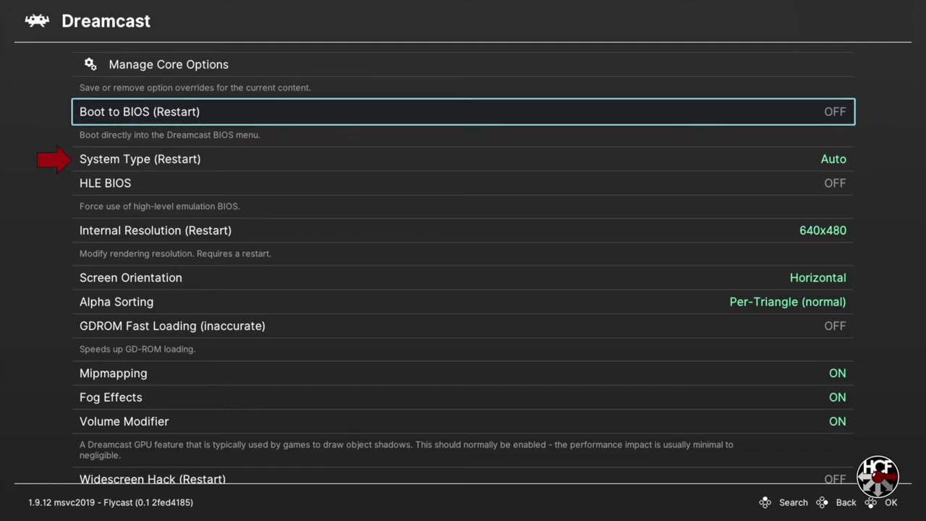
key(Down)
key(Return)
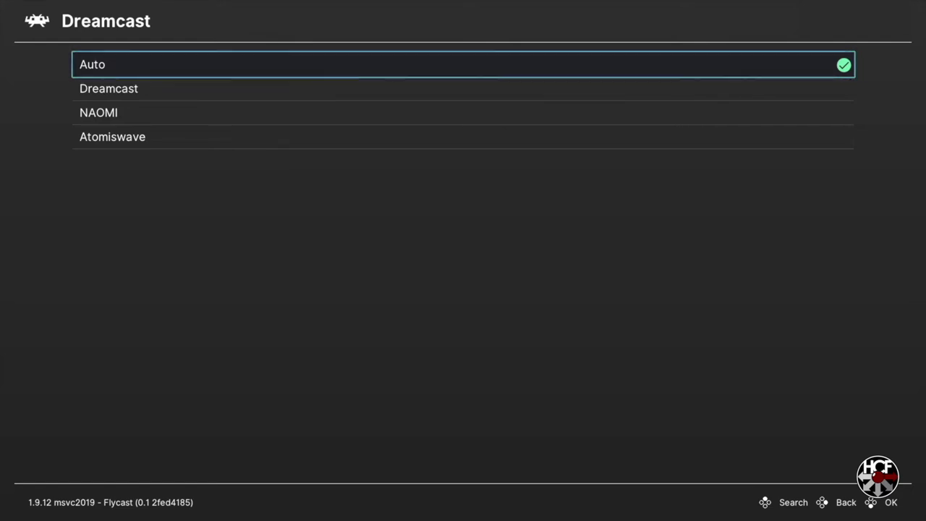
key(Return)
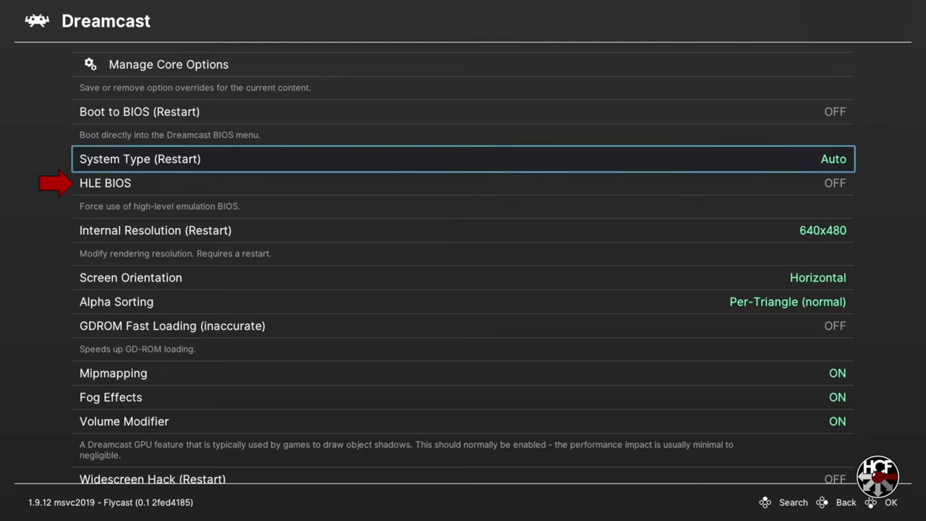
key(Down)
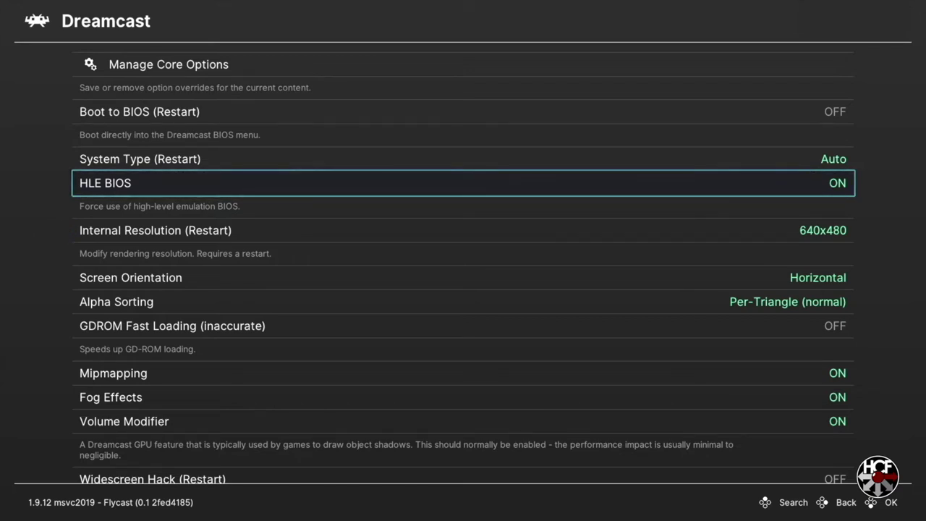
click(462, 230)
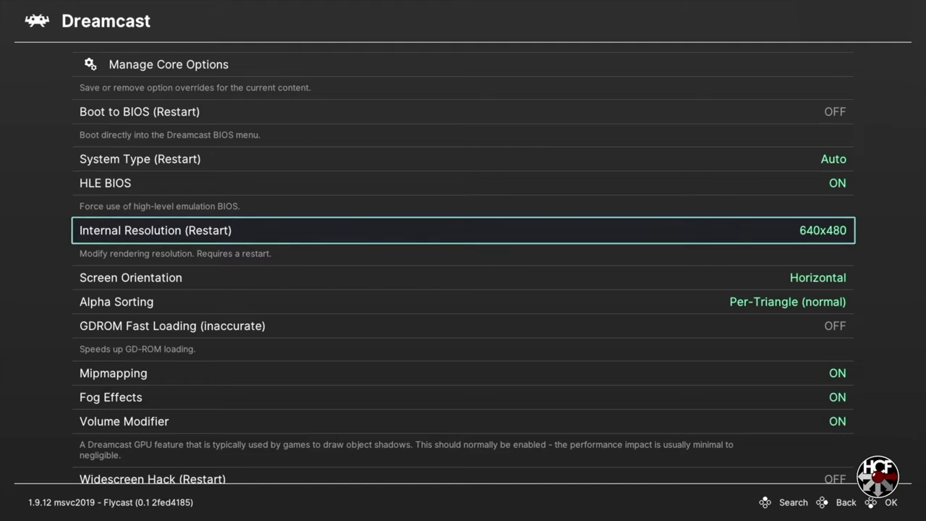
Raise Flycast's Internal Resolution from 640x480 to 1440x1080.
key(Right)
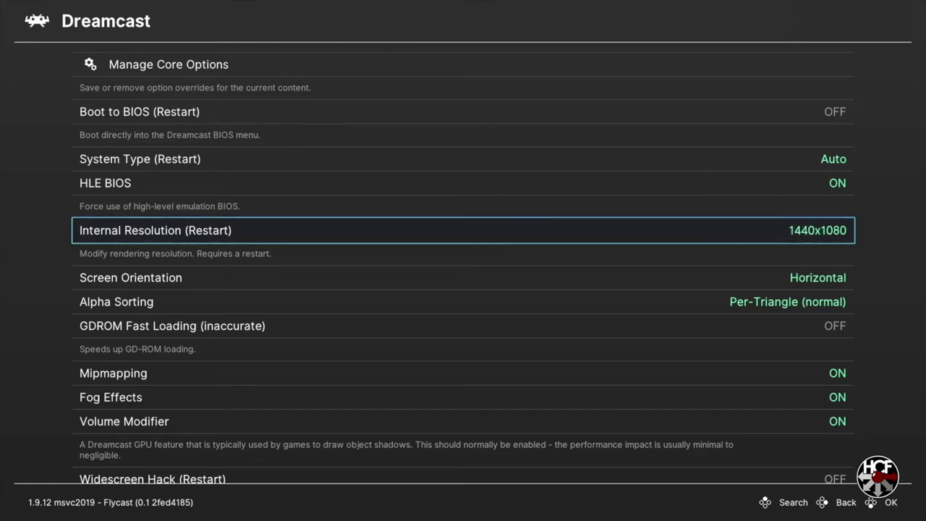
key(Down)
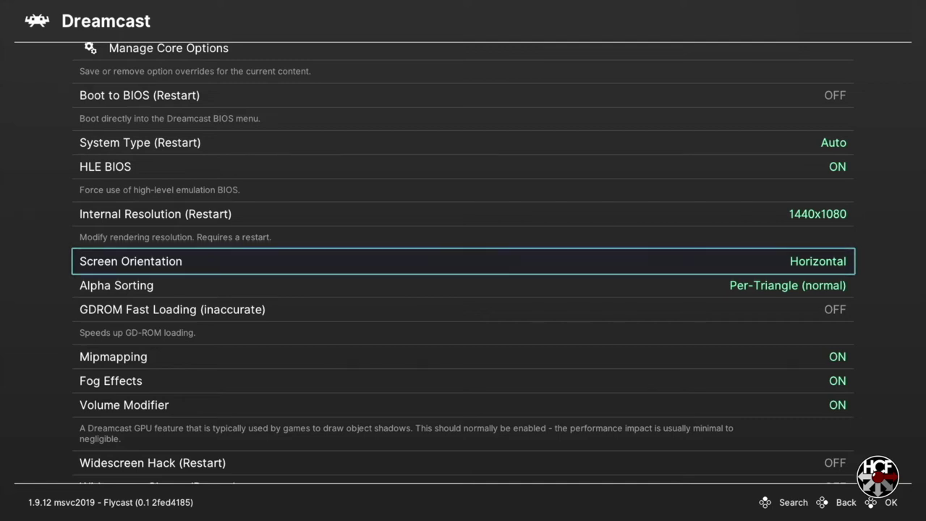
Go past Alpha Sorting, GDROM Fast Loading, Mipmapping and Widescreen options to show Cable Type's choices.
key(Down)
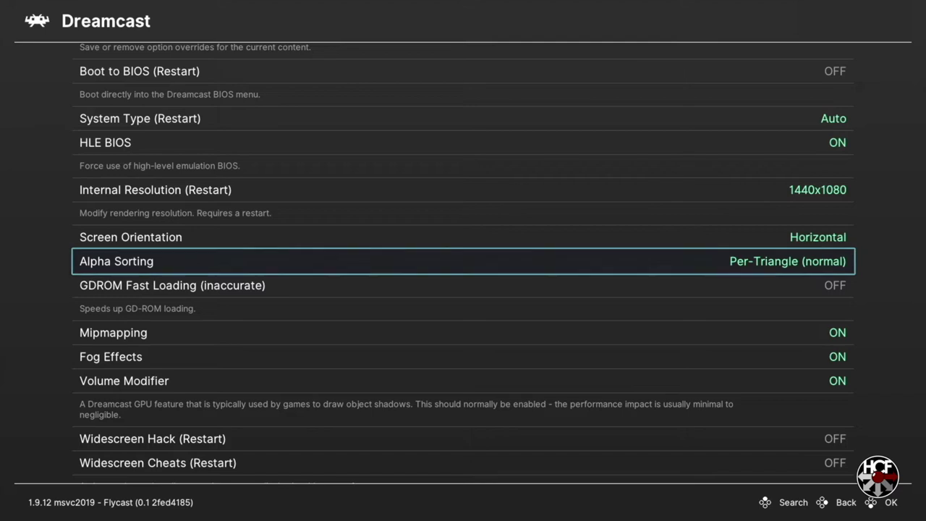
key(Down)
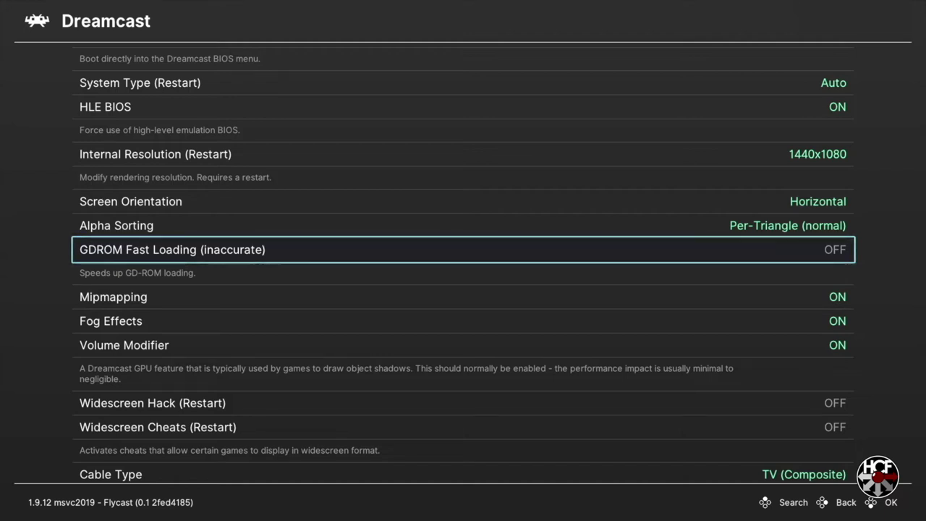
key(Down)
key(Down)
key(Down)
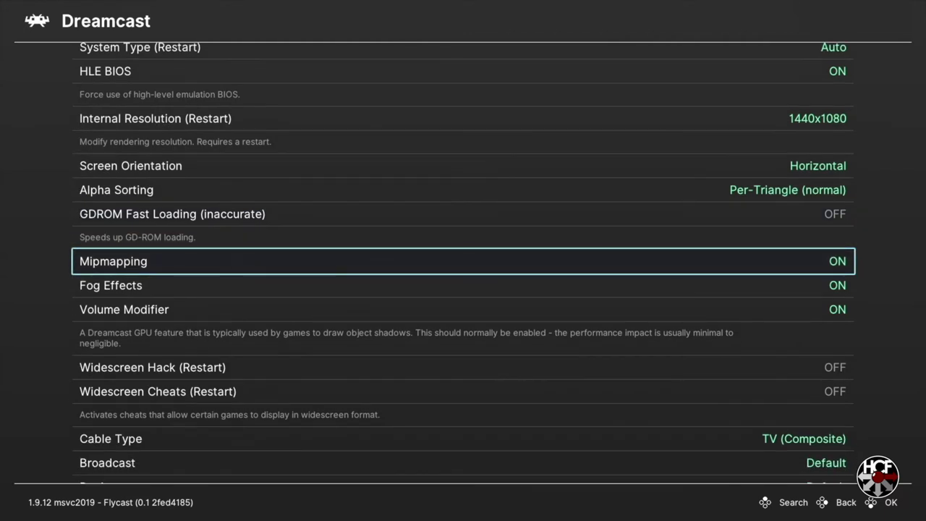
key(Down)
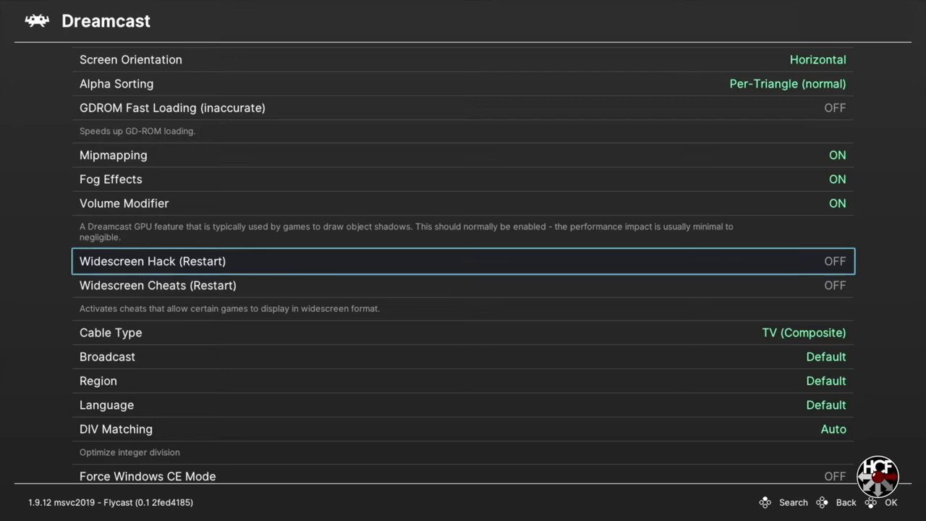
key(Down)
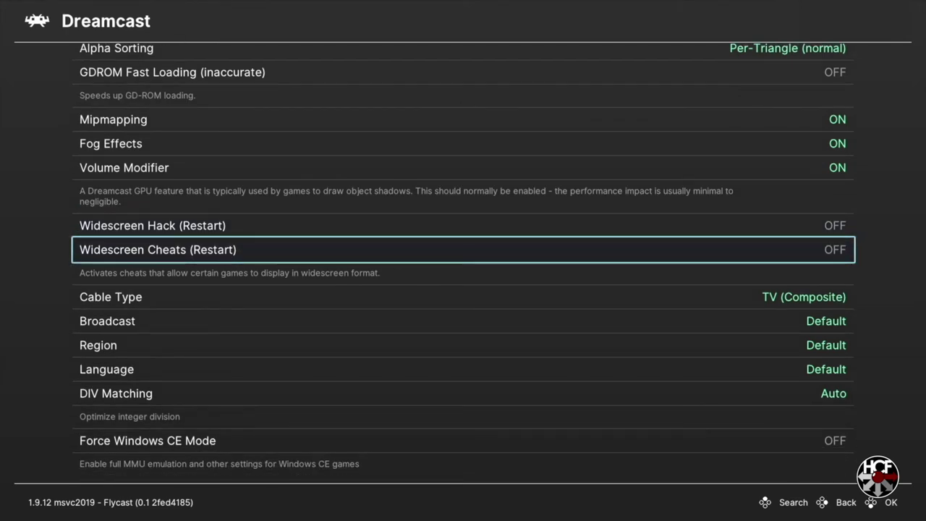
key(Down)
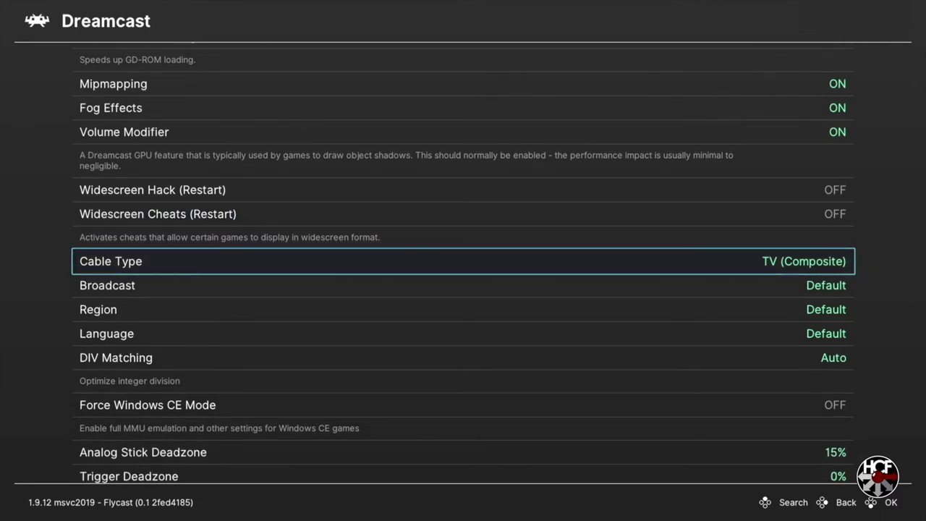
key(Return)
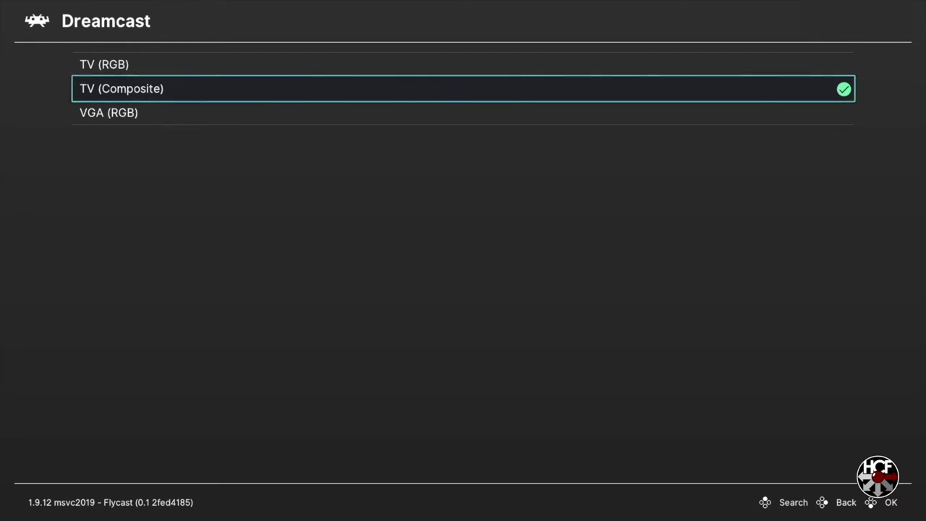
Keep Cable Type on TV (Composite) and open the Broadcast standard list, Default still checked.
key(BackSpace)
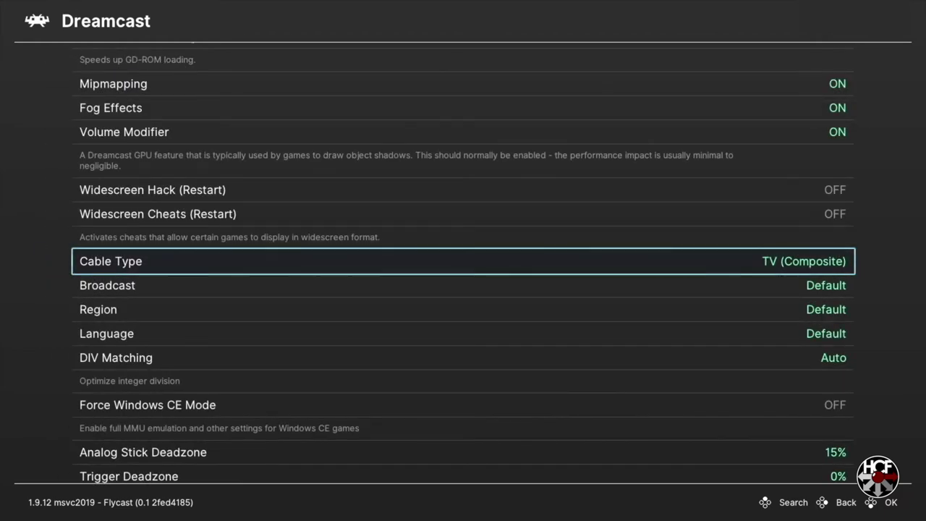
key(Down)
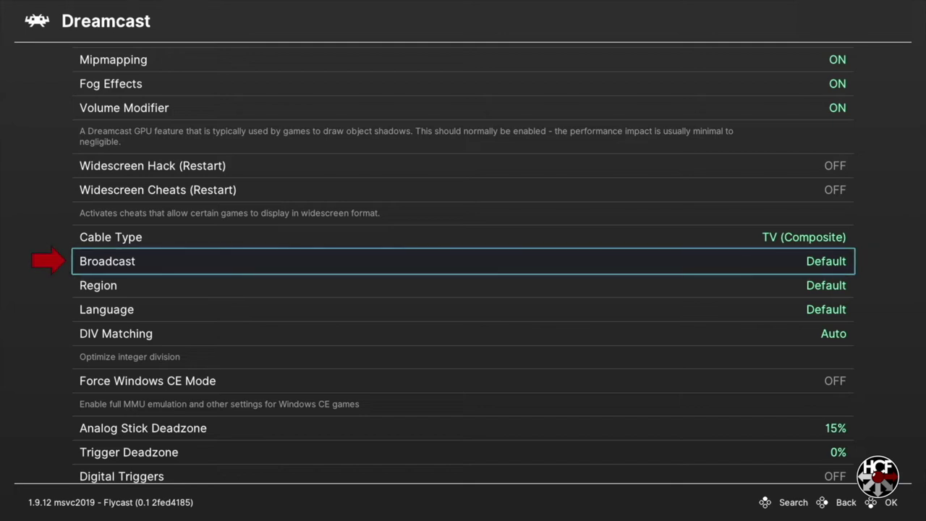
key(Return)
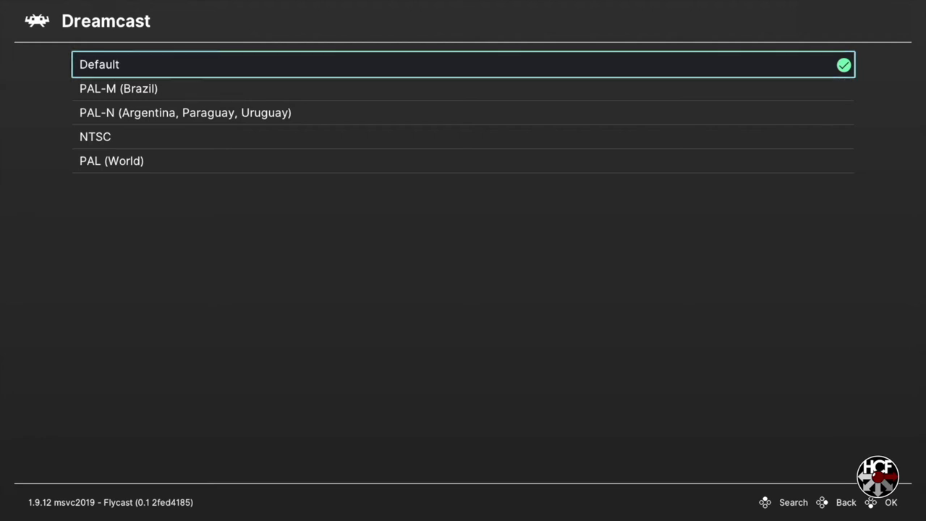
key(Down)
key(Down)
key(Down)
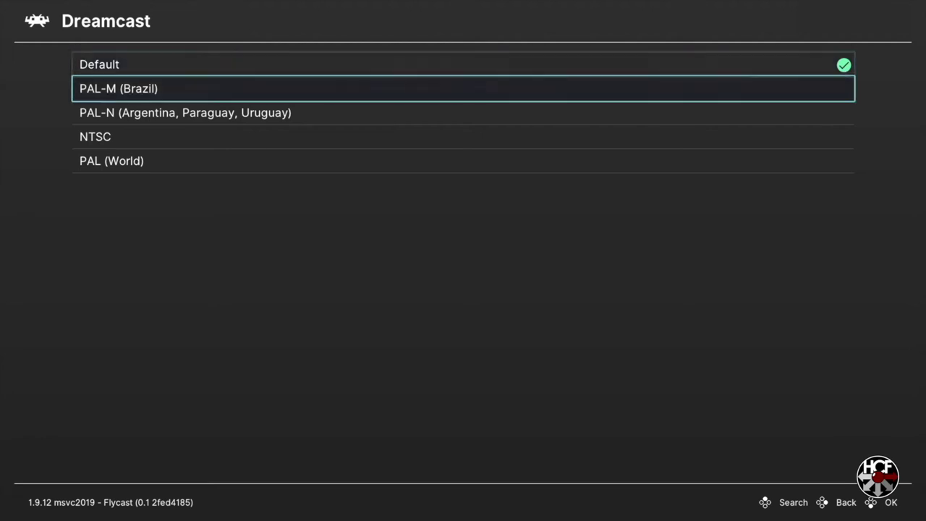